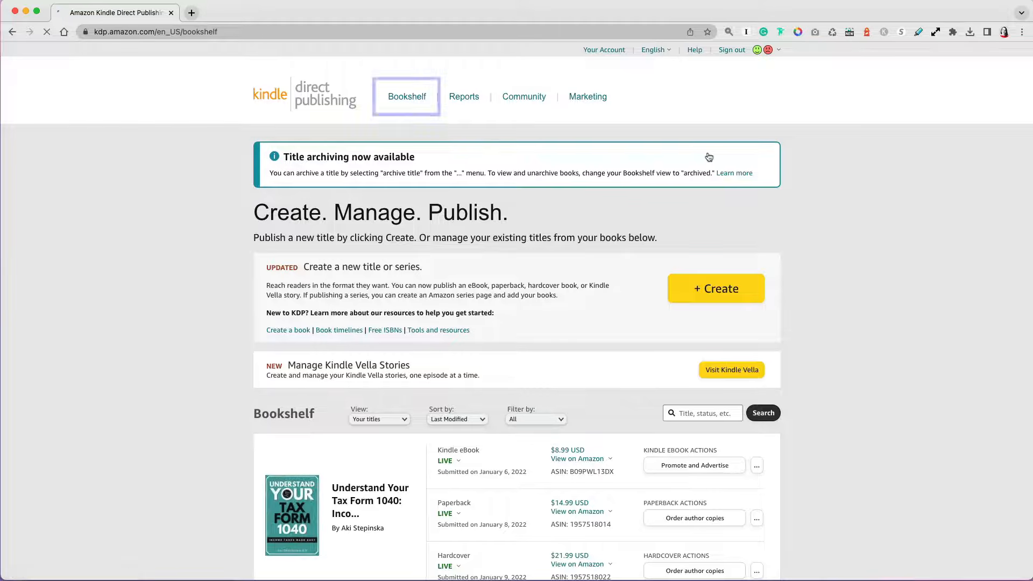
Step: Review the titles on the Bookshelf and start creating a new Kindle eBook
{"action": "left_click", "coordinate": [419, 100]}
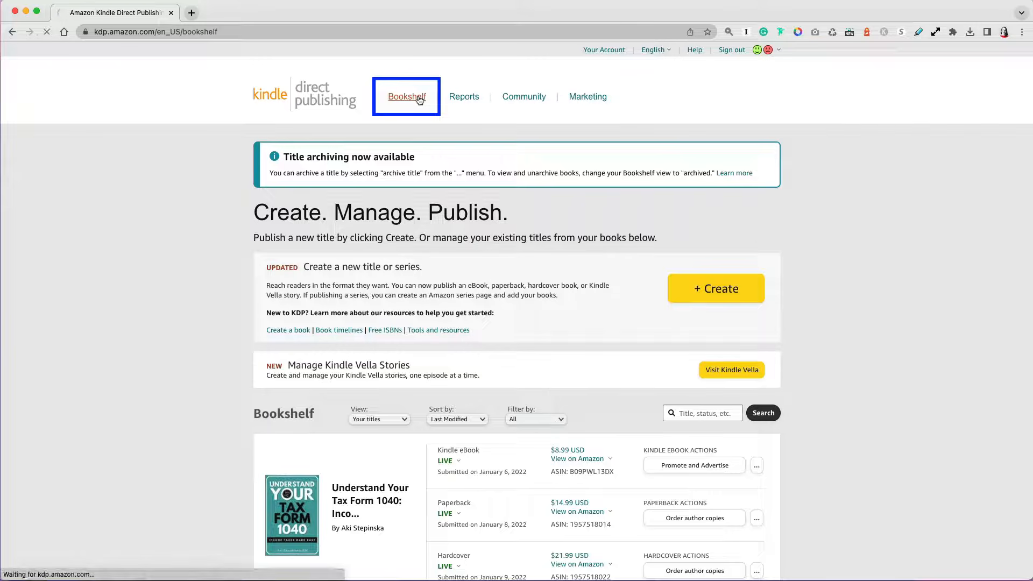
{"action": "scroll", "coordinate": [836, 419], "scroll_direction": "down", "scroll_amount": 2}
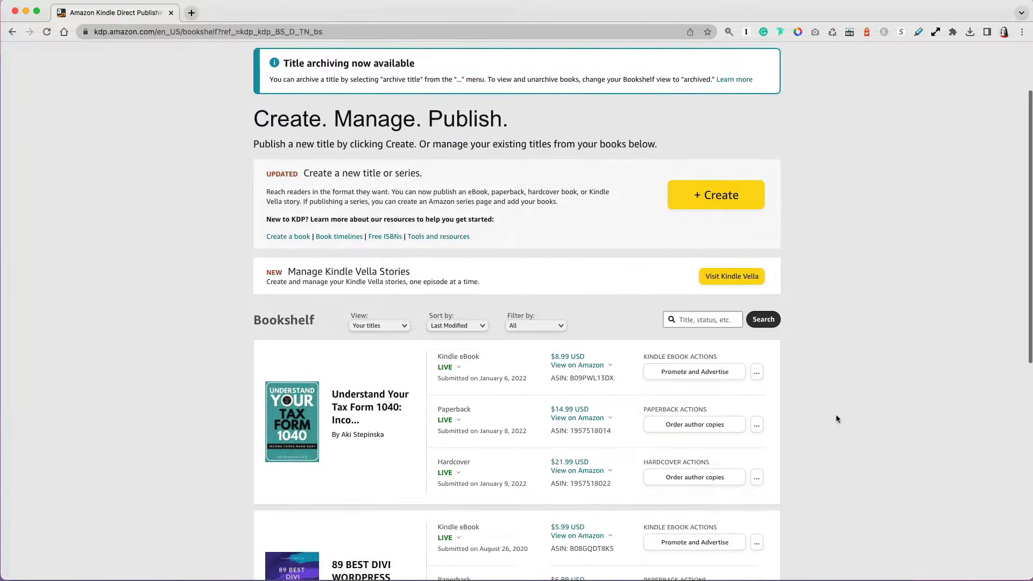
{"action": "scroll", "coordinate": [835, 418], "scroll_direction": "down", "scroll_amount": 10}
{"action": "scroll", "coordinate": [835, 419], "scroll_direction": "up", "scroll_amount": 9}
{"action": "scroll", "coordinate": [836, 418], "scroll_direction": "up", "scroll_amount": 3}
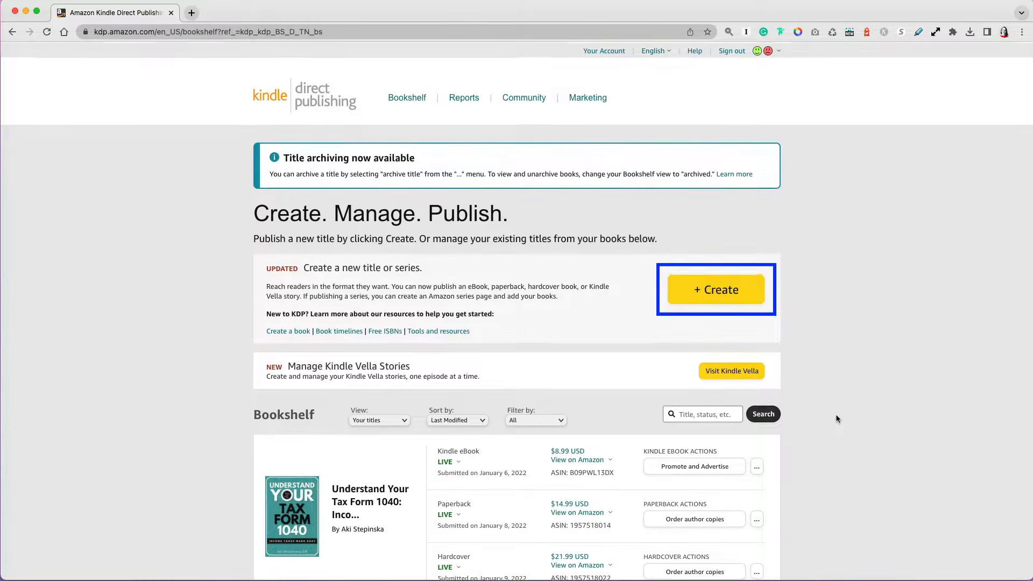
{"action": "left_click", "coordinate": [718, 290]}
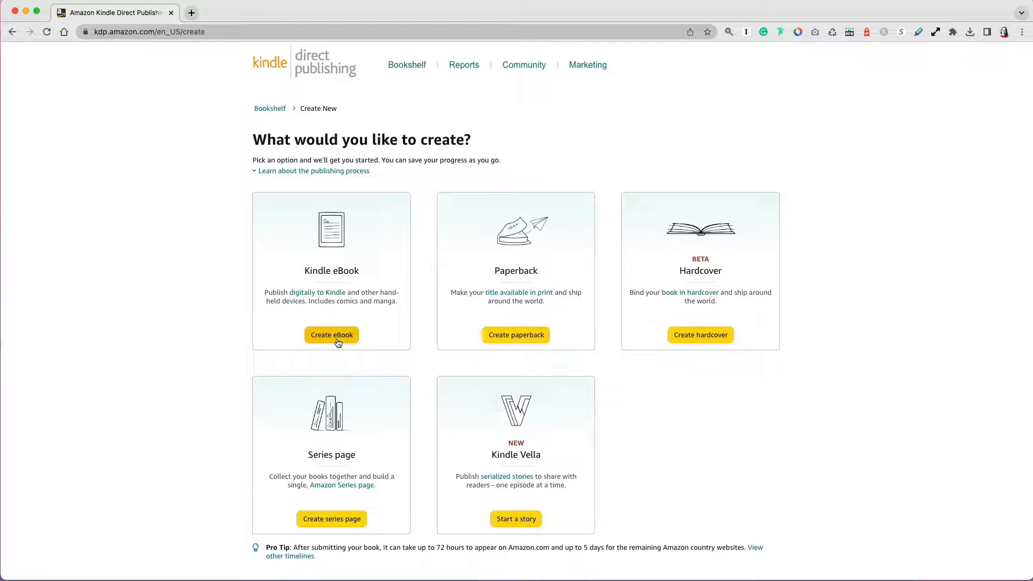
{"action": "left_click", "coordinate": [338, 342]}
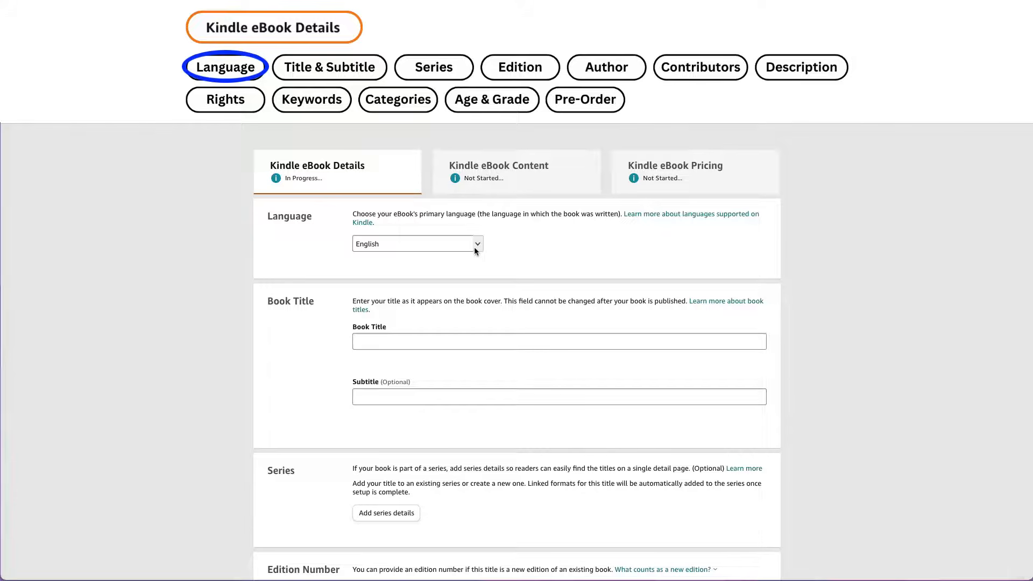
Step: Keep English as the language and enter the title "Understand Your Tax Form 1040" with subtitle "Exclusions, Deductions & Credits || Tax Forms"
{"action": "left_click", "coordinate": [476, 249]}
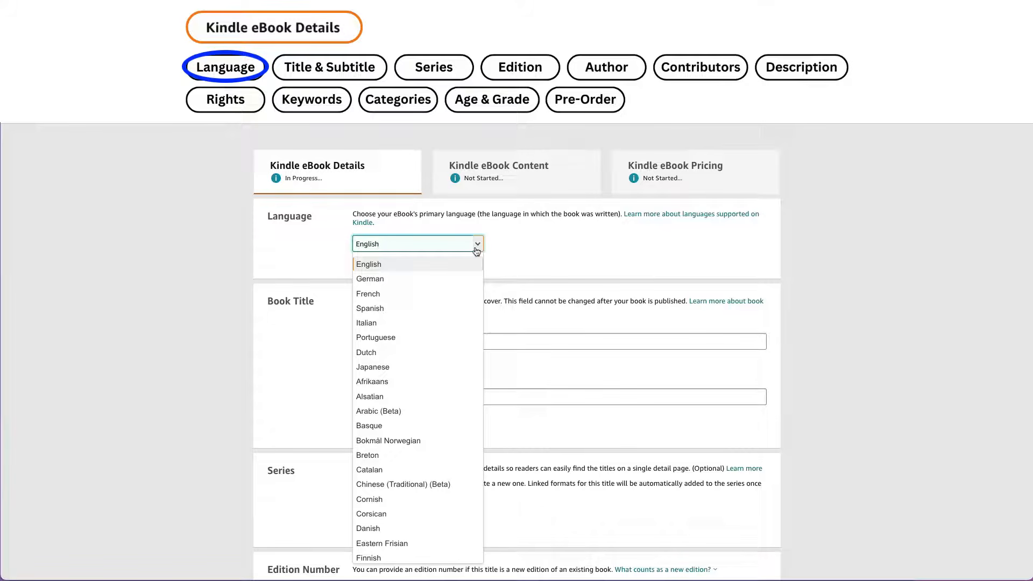
{"action": "left_click", "coordinate": [496, 245]}
{"action": "left_click", "coordinate": [482, 341]}
{"action": "type", "text": "Understand Your Tax Form 1040"}
{"action": "key", "text": "Tab"}
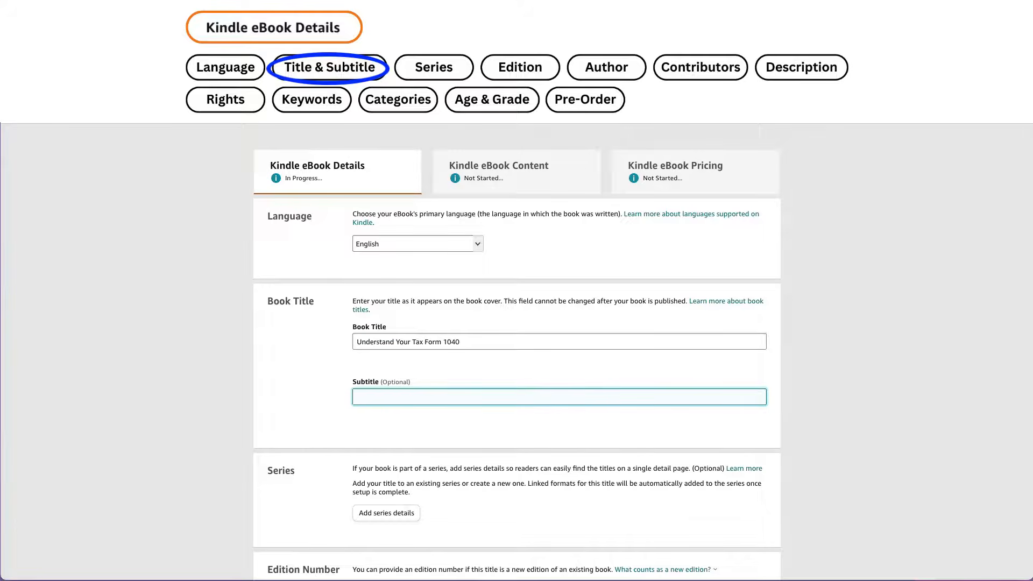
{"action": "type", "text": "Exclusions, Deductions & Credits || Tax Forms"}
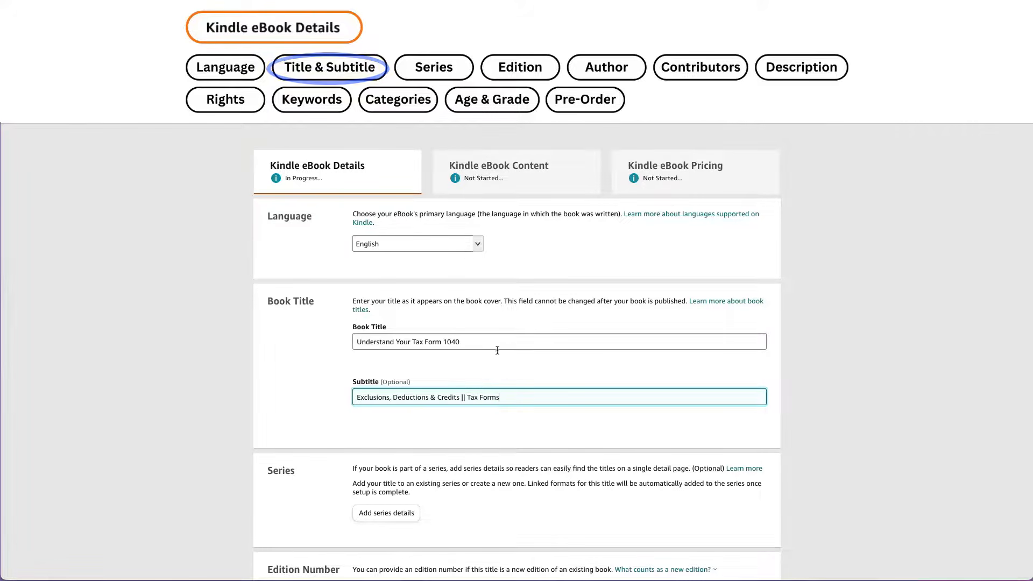
Step: View the options for adding the title to a new or existing series and close them without choosing one
{"action": "scroll", "coordinate": [560, 430], "scroll_direction": "down", "scroll_amount": 2}
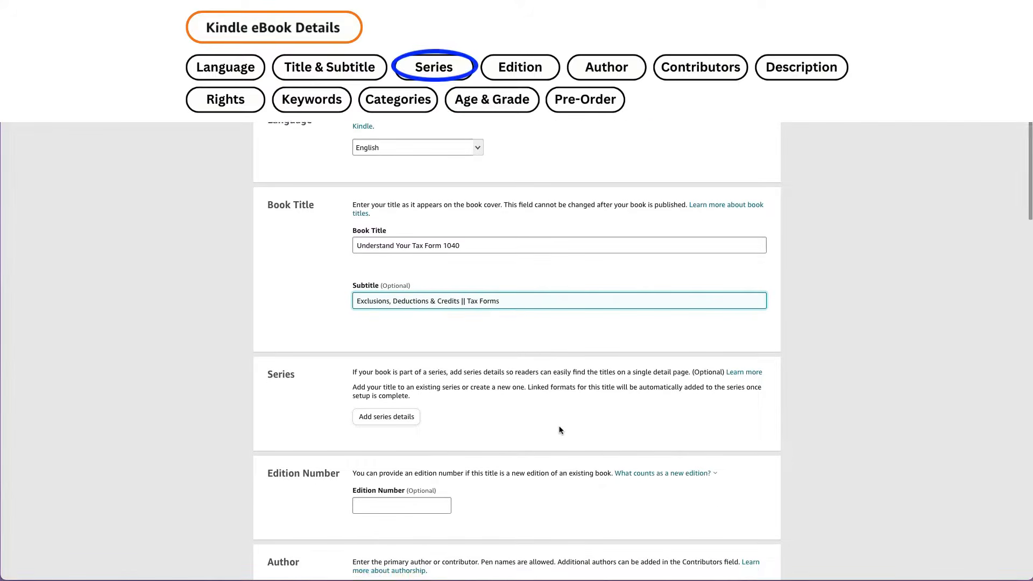
{"action": "scroll", "coordinate": [559, 430], "scroll_direction": "down", "scroll_amount": 3}
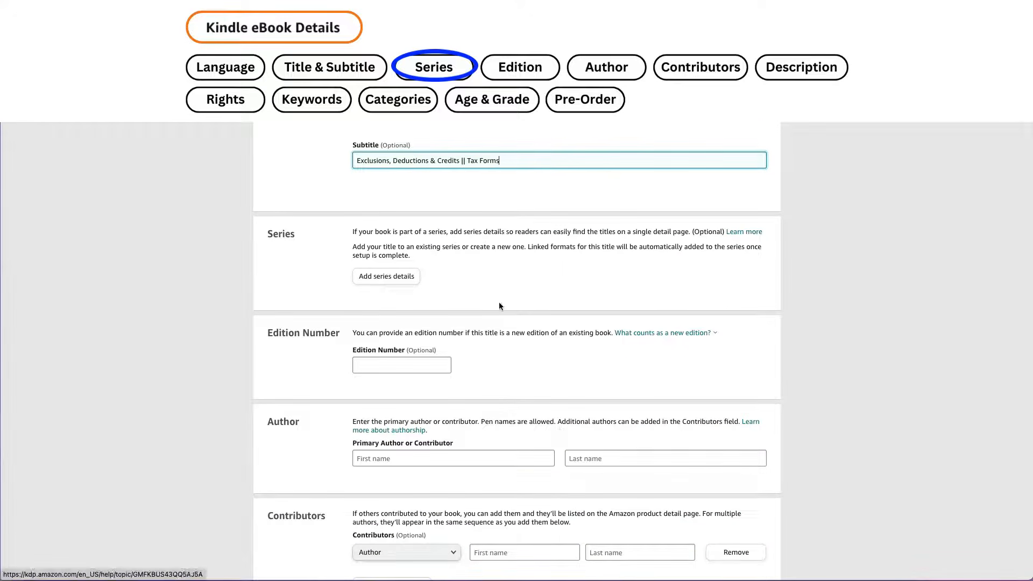
{"action": "left_click", "coordinate": [403, 279]}
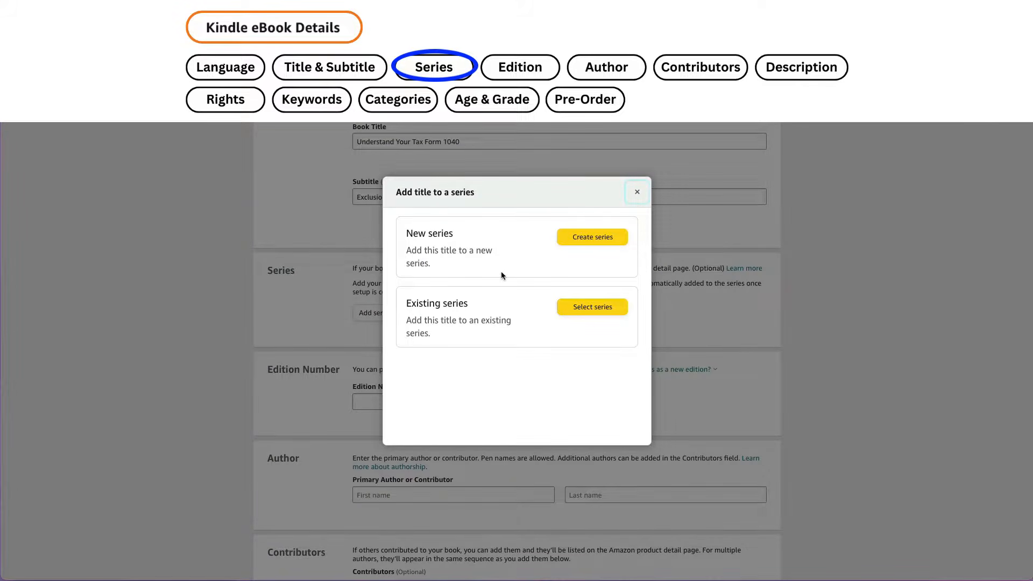
{"action": "left_click", "coordinate": [636, 194]}
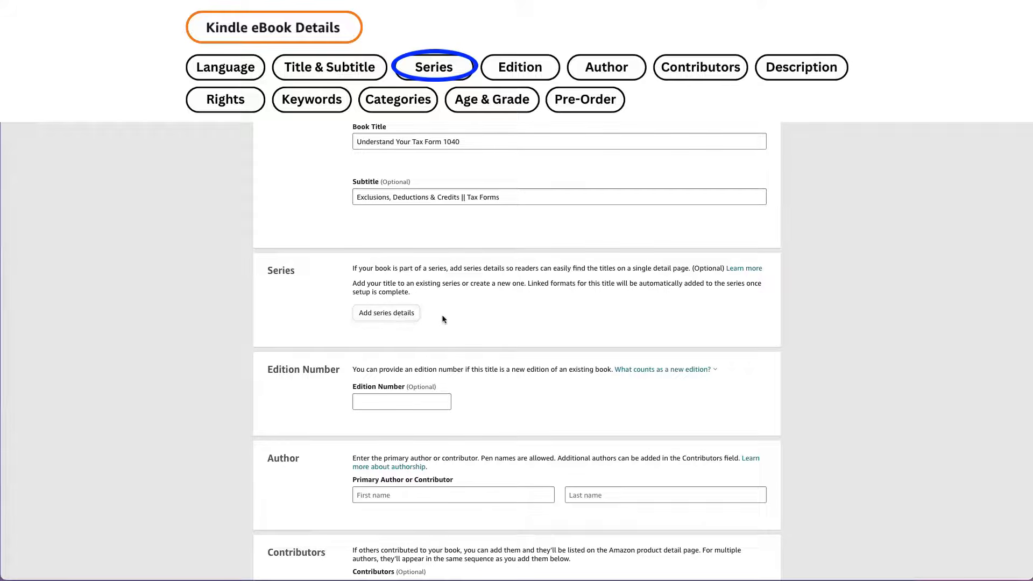
Step: Check the explanation of what counts as a new edition and set the edition number to 1
{"action": "scroll", "coordinate": [443, 319], "scroll_direction": "down", "scroll_amount": 3}
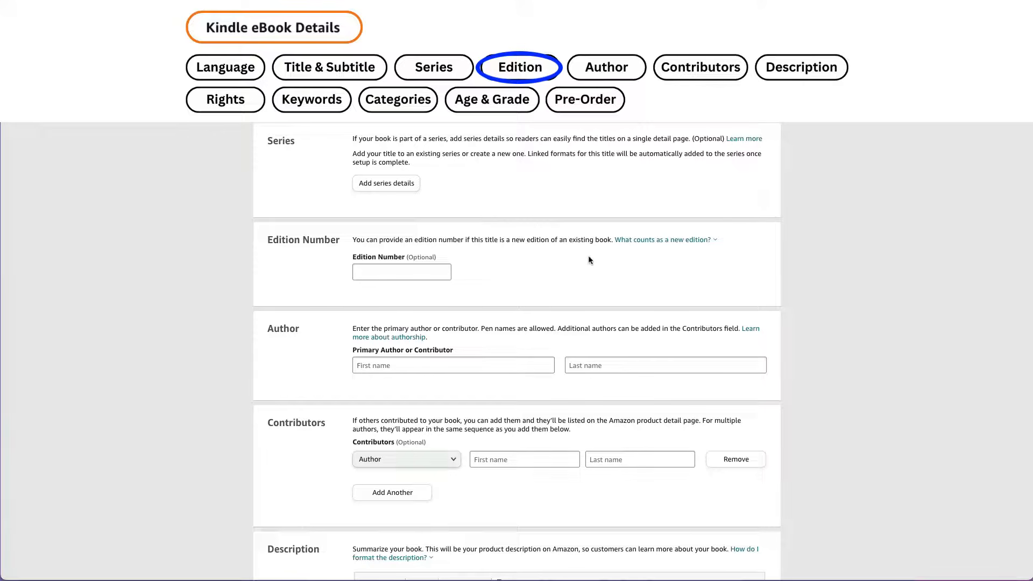
{"action": "left_click", "coordinate": [658, 242]}
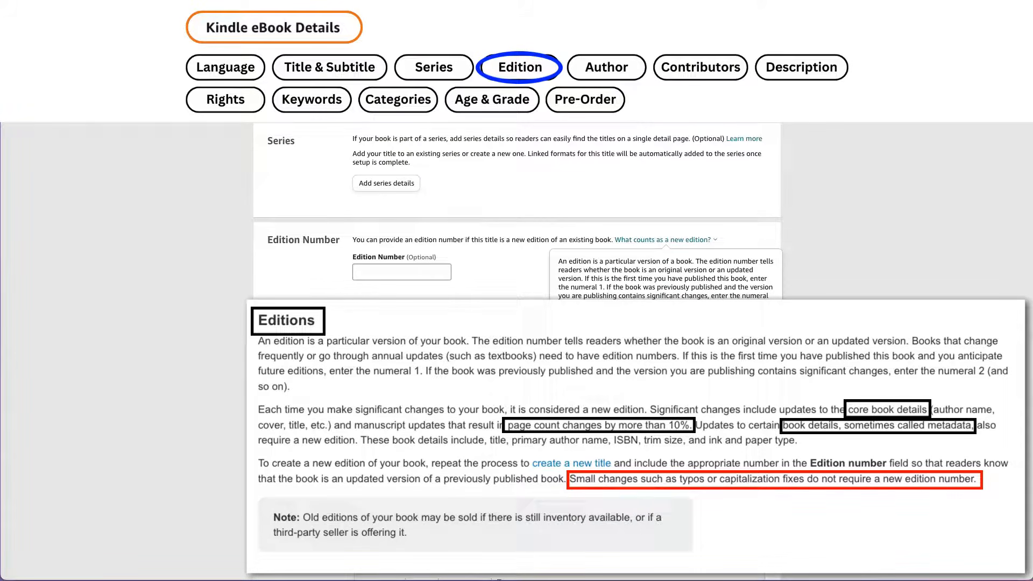
{"action": "left_click", "coordinate": [429, 285]}
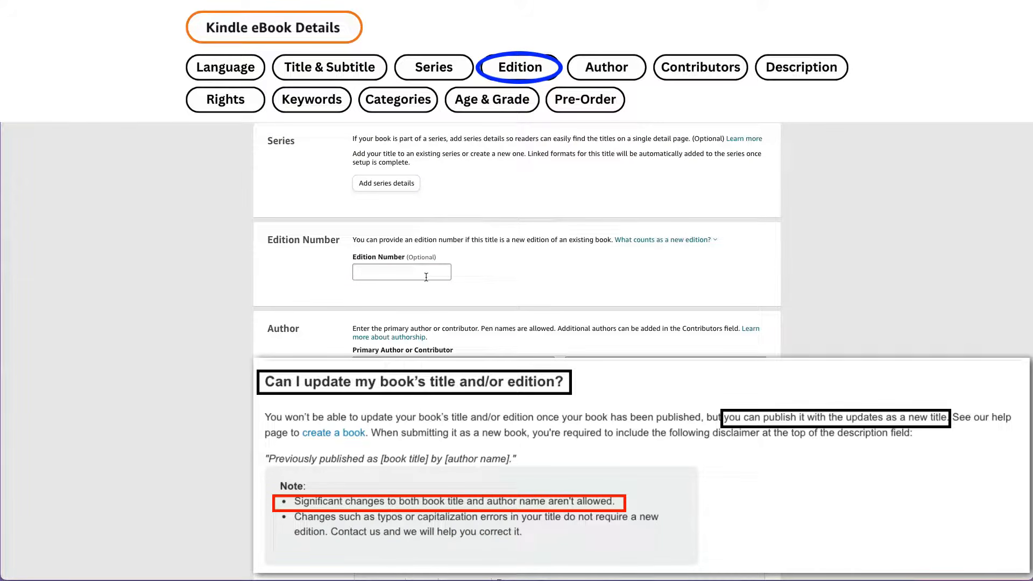
{"action": "left_click", "coordinate": [427, 276]}
{"action": "type", "text": "1"}
{"action": "left_click", "coordinate": [491, 279]}
{"action": "scroll", "coordinate": [491, 282], "scroll_direction": "down", "scroll_amount": 1}
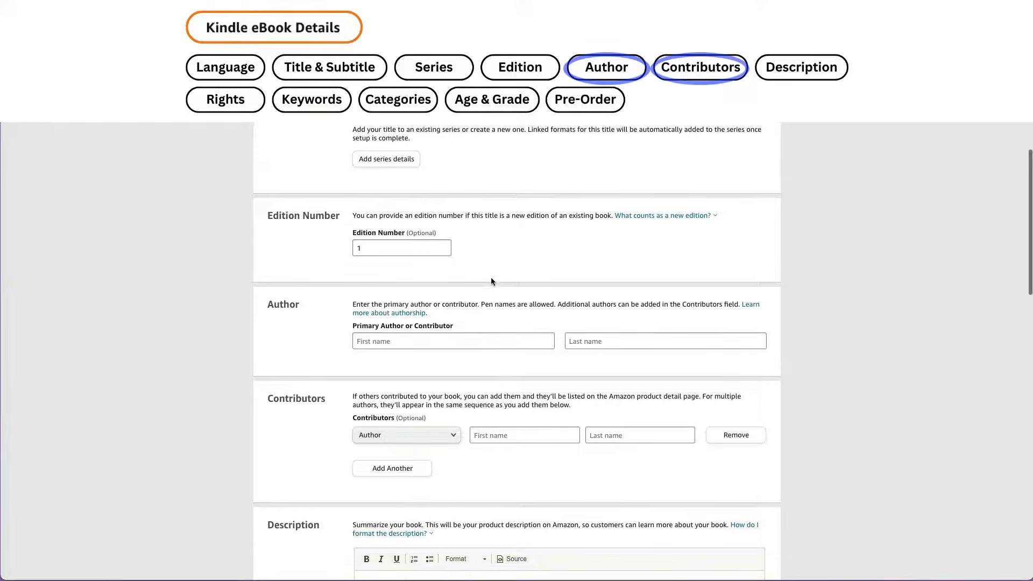
Step: Enter the primary author's first and last name
{"action": "left_click", "coordinate": [480, 330]}
{"action": "type", "text": "Aki"}
{"action": "key", "text": "Tab"}
{"action": "type", "text": "Stepinska"}
Step: Add a contributor with the Illustrator role and enter the contributor's first and last name
{"action": "scroll", "coordinate": [463, 369], "scroll_direction": "down", "scroll_amount": 1}
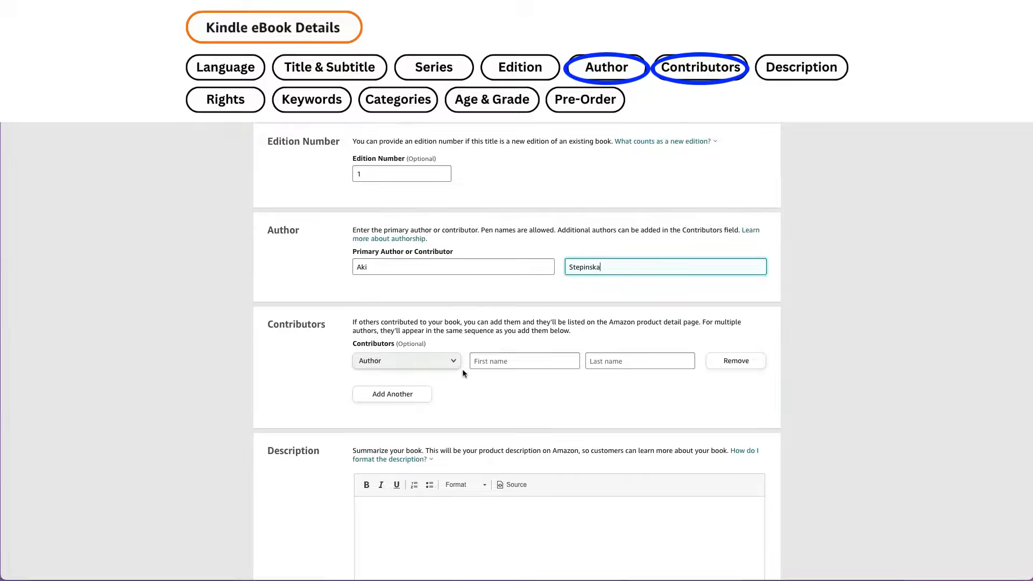
{"action": "left_click", "coordinate": [453, 363]}
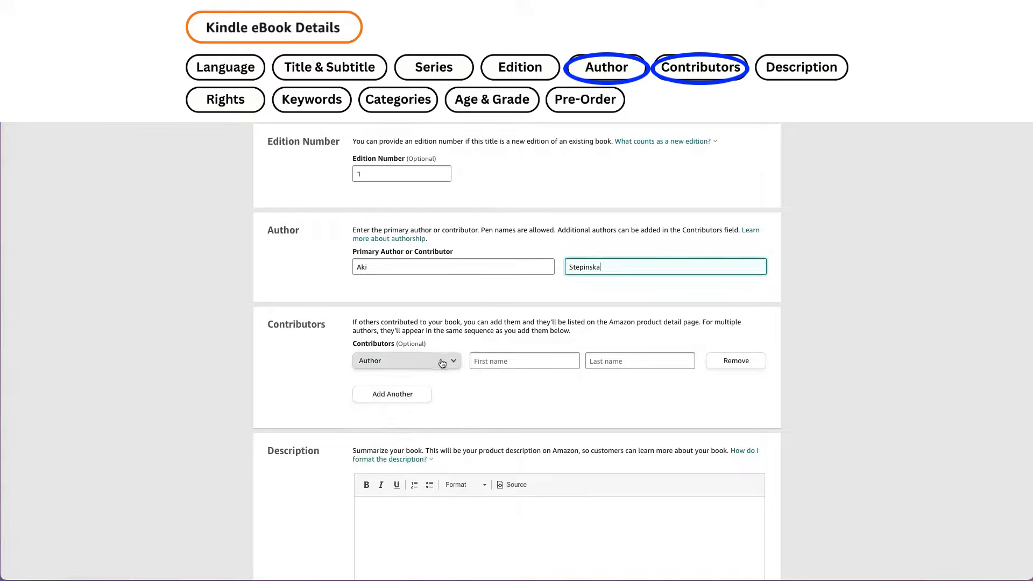
{"action": "left_click", "coordinate": [452, 363]}
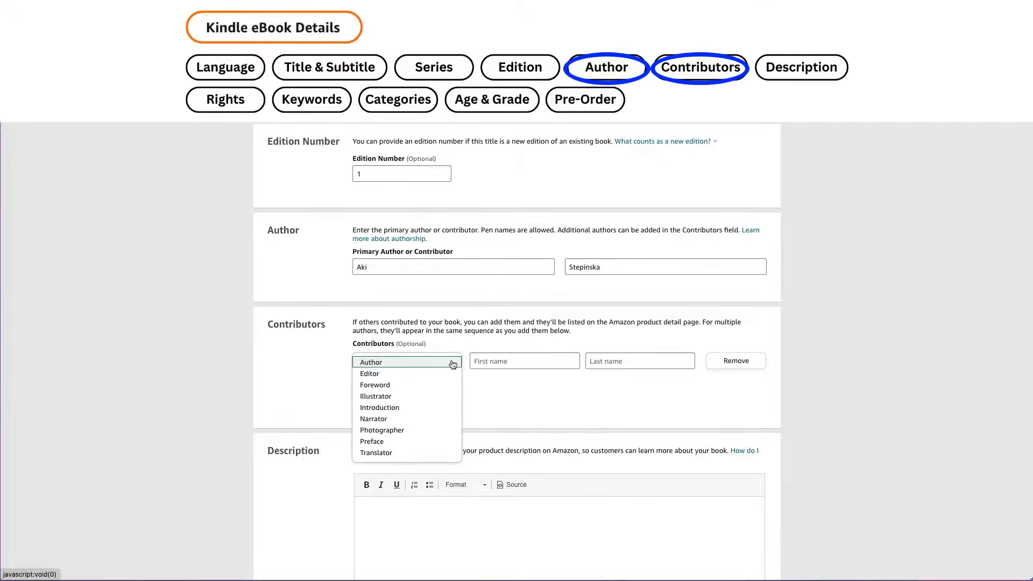
{"action": "left_click", "coordinate": [452, 396]}
{"action": "left_click", "coordinate": [492, 361]}
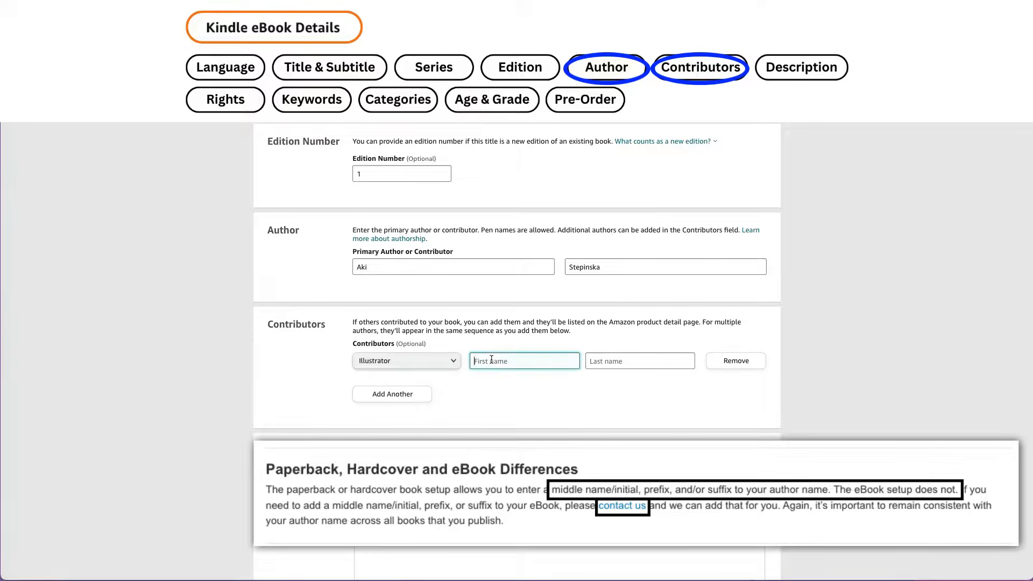
{"action": "type", "text": "Aki"}
{"action": "key", "text": "Tab"}
{"action": "type", "text": "Stepinska"}
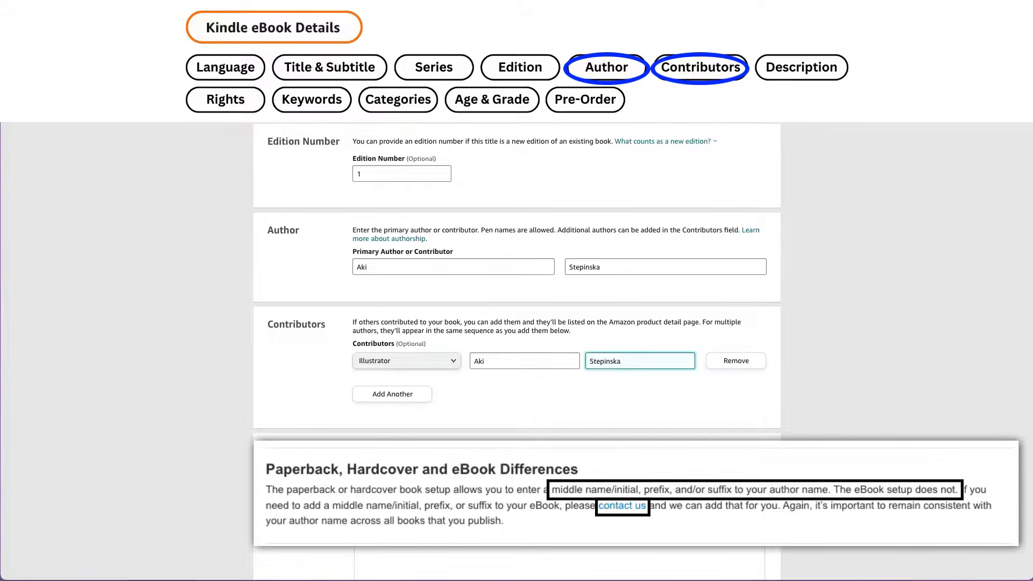
{"action": "left_click", "coordinate": [473, 388]}
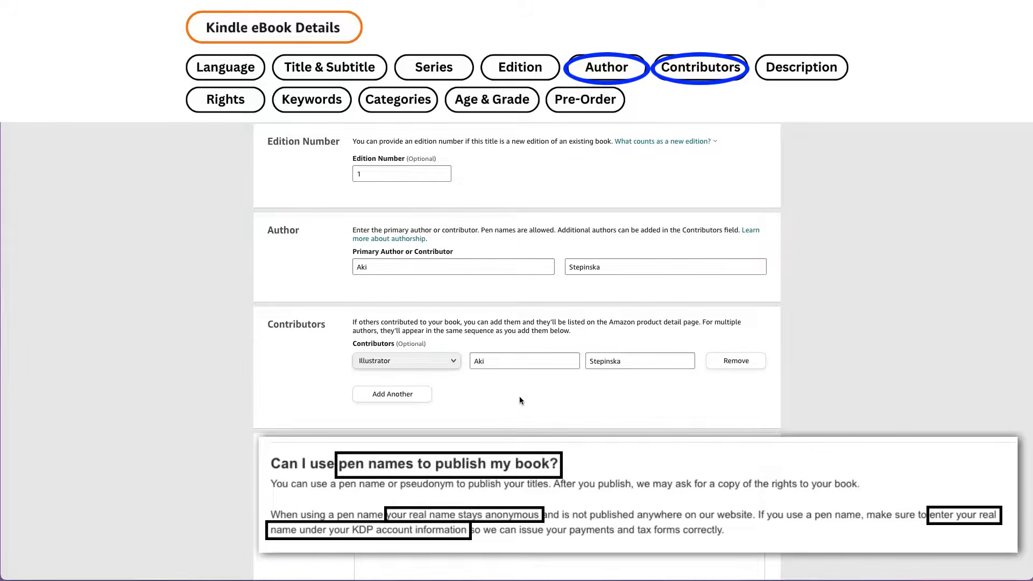
Step: Paste the prepared book summary into the empty Description field
{"action": "scroll", "coordinate": [520, 400], "scroll_direction": "down", "scroll_amount": 1}
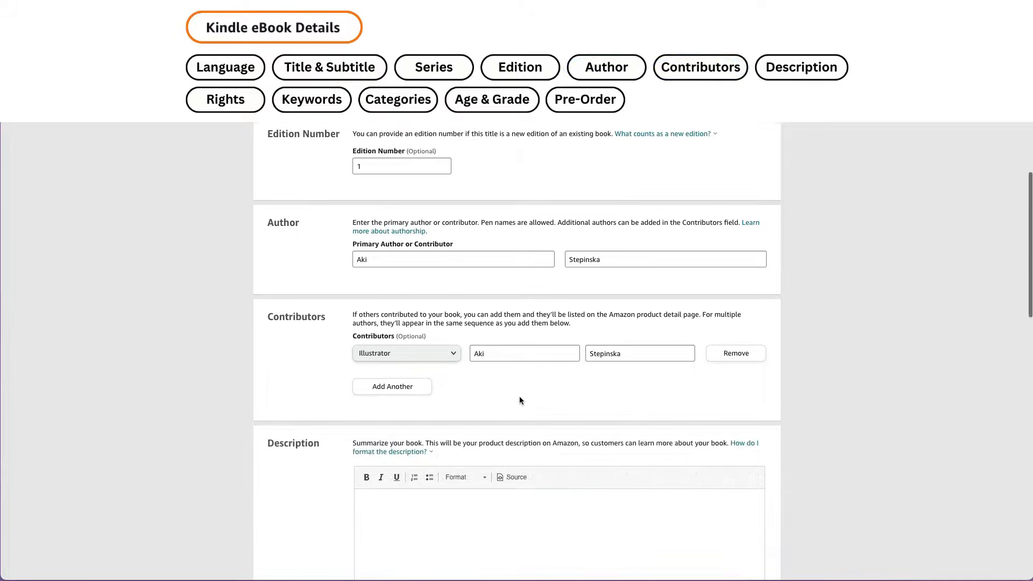
{"action": "scroll", "coordinate": [520, 400], "scroll_direction": "down", "scroll_amount": 3}
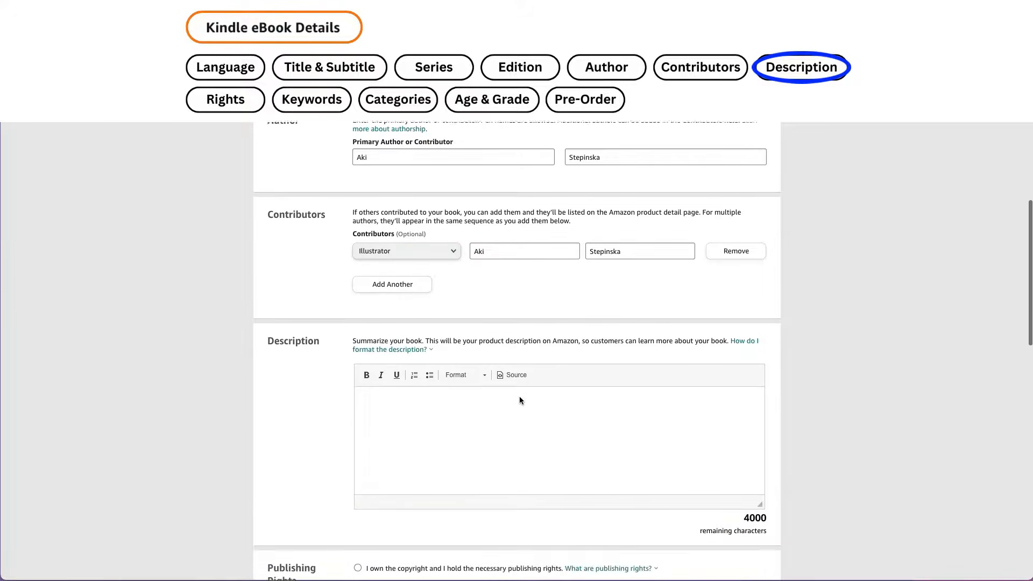
{"action": "scroll", "coordinate": [520, 401], "scroll_direction": "down", "scroll_amount": 3}
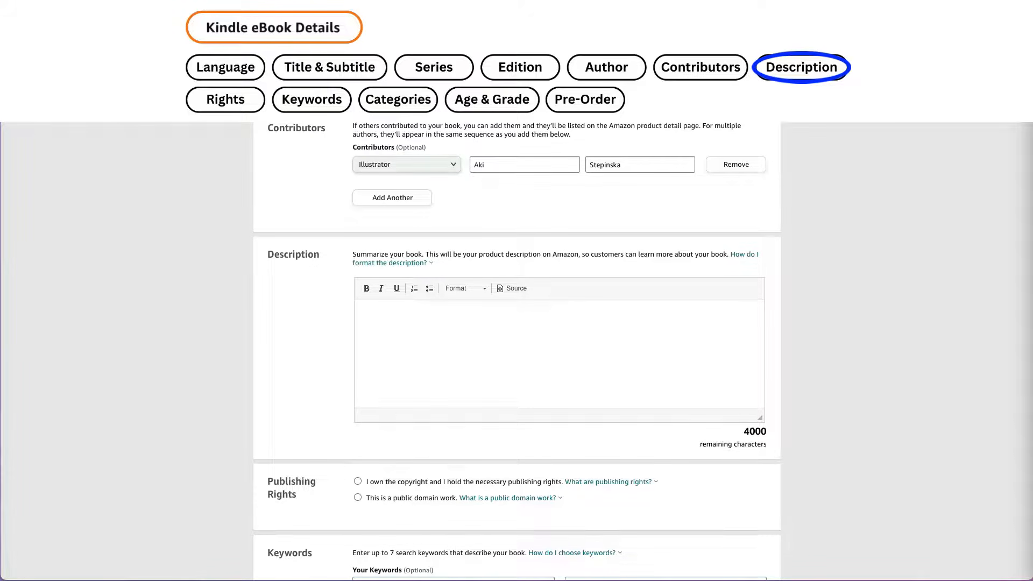
{"action": "left_click", "coordinate": [531, 304]}
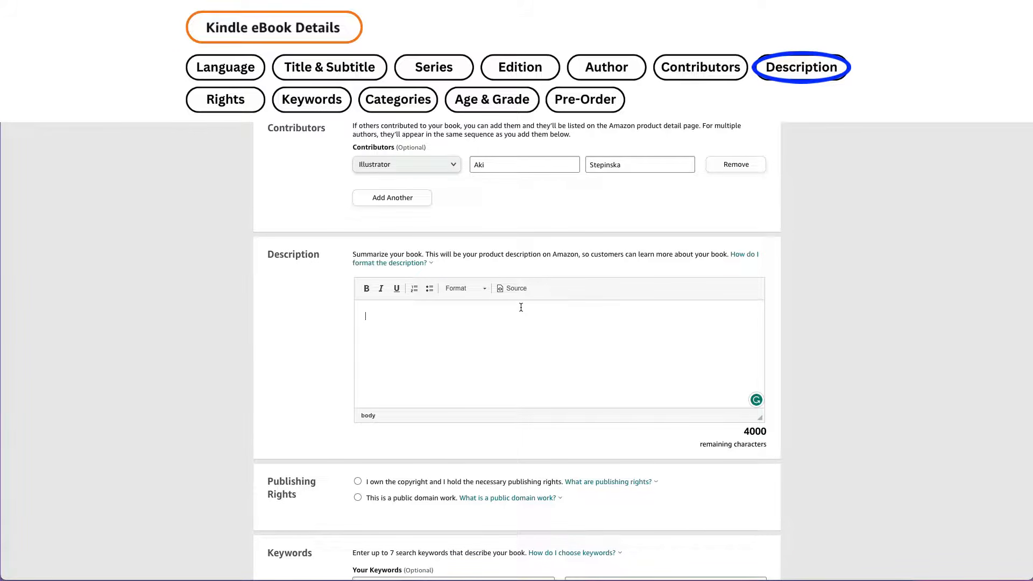
{"action": "key", "text": "ctrl+v"}
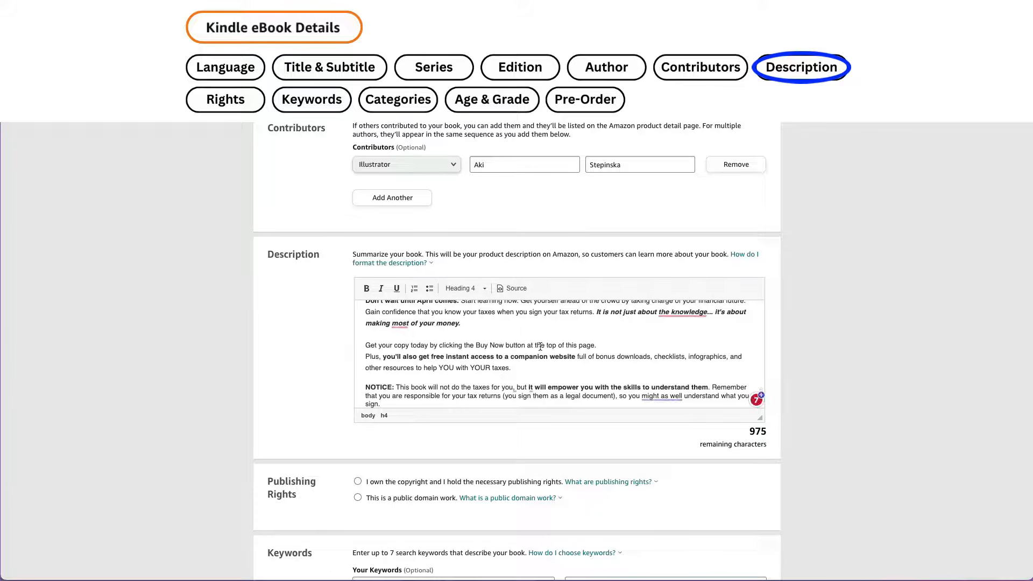
Step: Review the pasted description as formatted text and as HTML source, ending in the formatted view
{"action": "scroll", "coordinate": [540, 347], "scroll_direction": "down", "scroll_amount": 1}
{"action": "scroll", "coordinate": [541, 347], "scroll_direction": "up", "scroll_amount": 10}
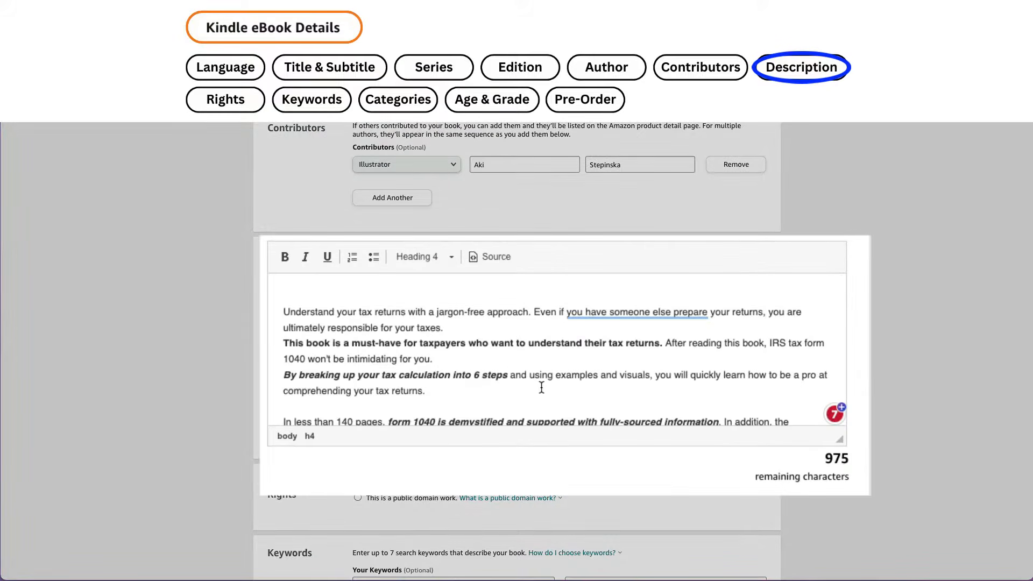
{"action": "left_click", "coordinate": [479, 259]}
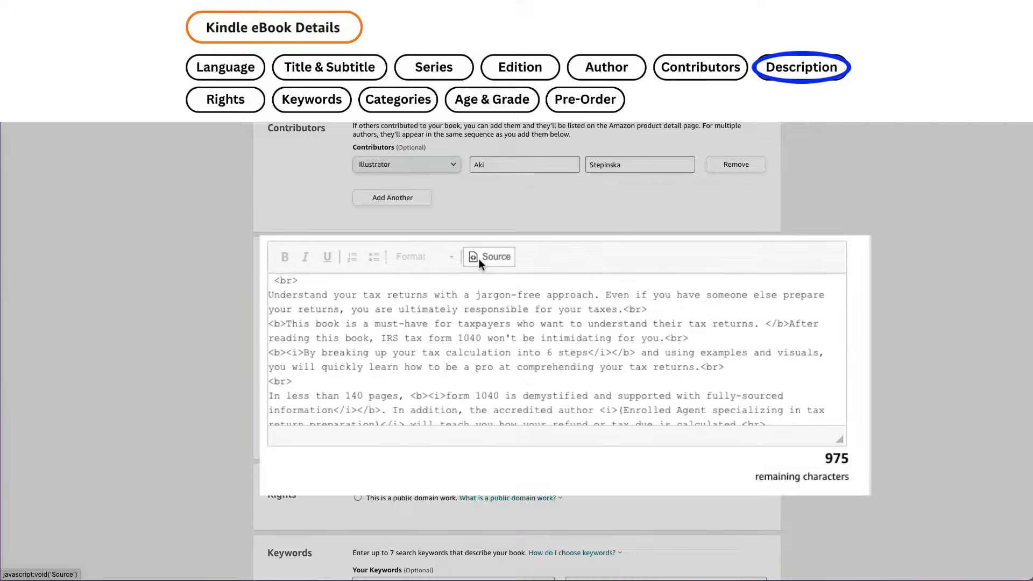
{"action": "scroll", "coordinate": [494, 335], "scroll_direction": "down", "scroll_amount": 10}
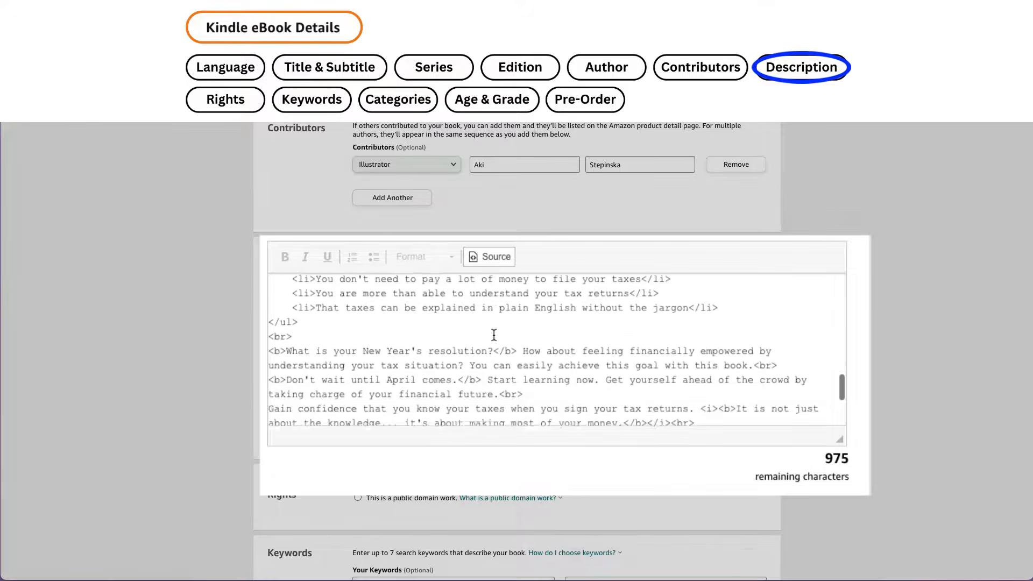
{"action": "scroll", "coordinate": [494, 336], "scroll_direction": "up", "scroll_amount": 10}
{"action": "left_click", "coordinate": [487, 257]}
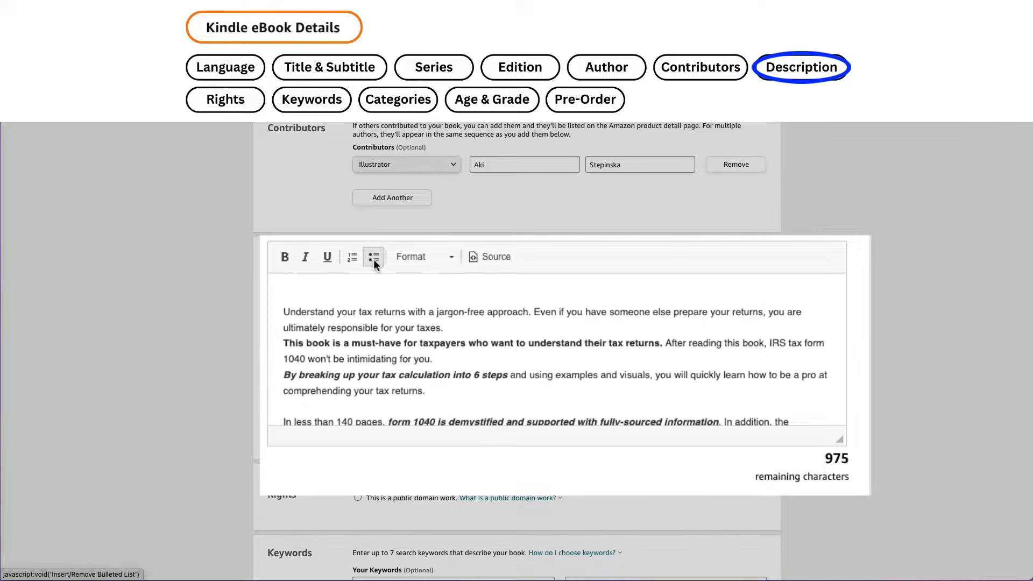
Step: Remove the bullets from the list items "Who has to file tax form 1040" through "How to obtain the 1040 form" and reapply them
{"action": "scroll", "coordinate": [436, 334], "scroll_direction": "down", "scroll_amount": 5}
{"action": "left_click_drag", "start_coordinate": [491, 394], "coordinate": [387, 318]}
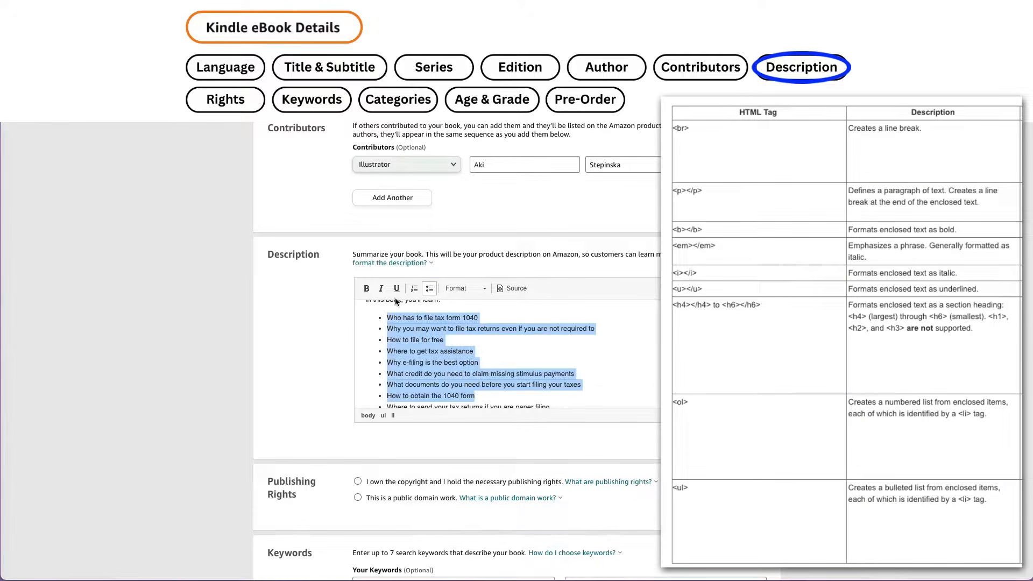
{"action": "left_click", "coordinate": [430, 291]}
{"action": "left_click", "coordinate": [430, 291]}
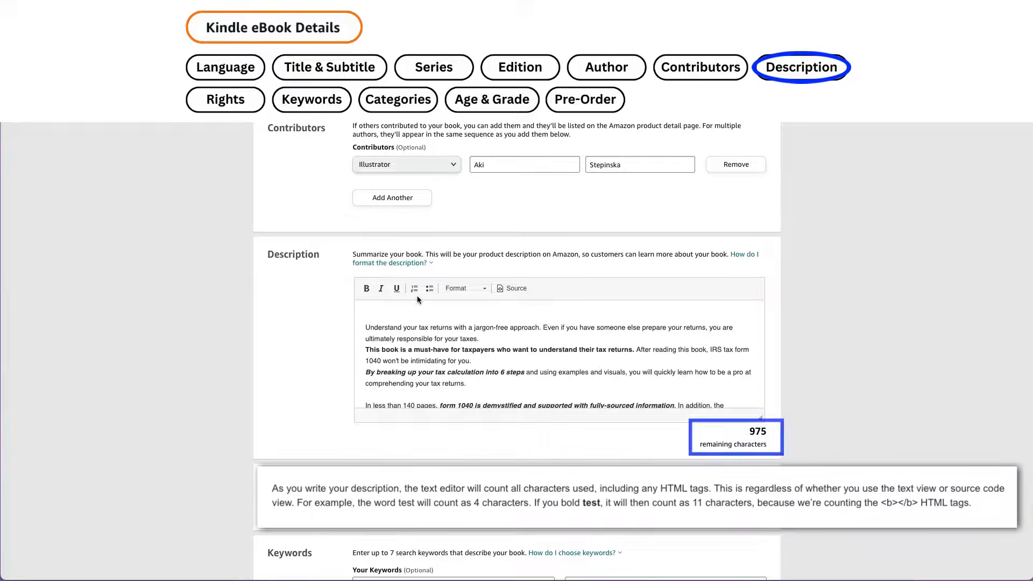
Step: Read the help note on how to format the book description and close it
{"action": "left_click", "coordinate": [425, 264]}
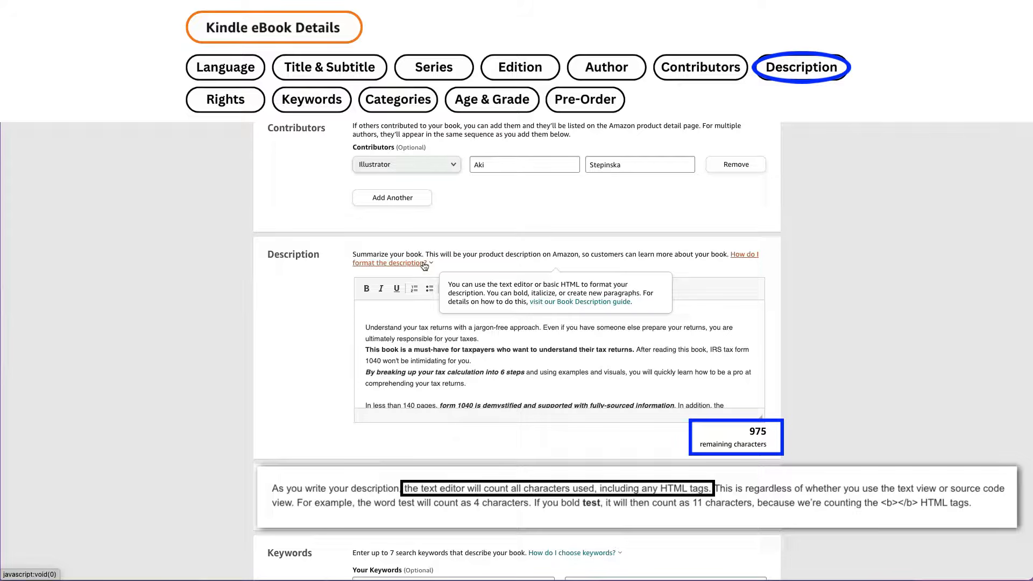
{"action": "left_click", "coordinate": [467, 373]}
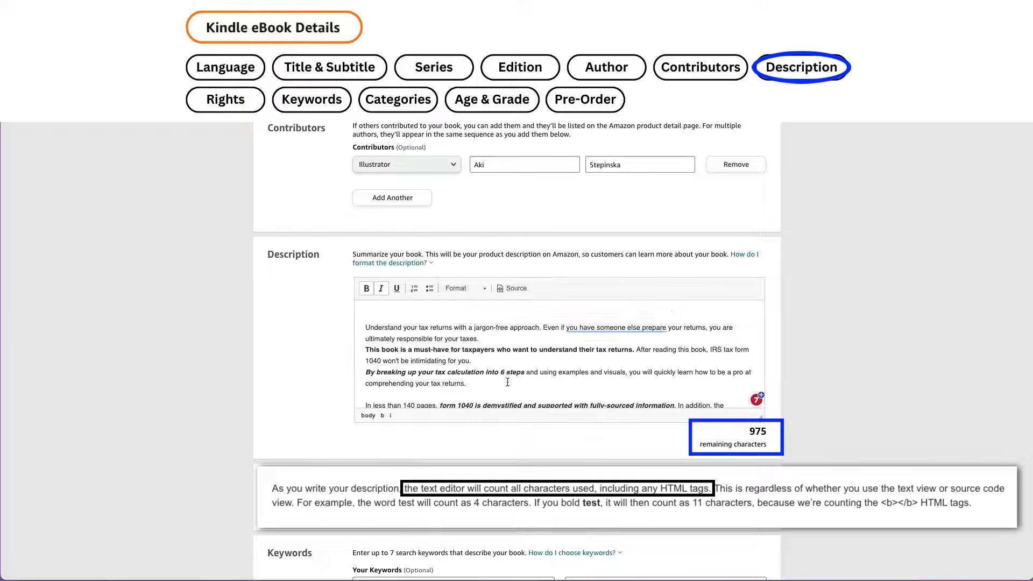
Step: Declare that you own the copyright and hold the publishing rights, and read the help note on public domain works
{"action": "scroll", "coordinate": [507, 382], "scroll_direction": "down", "scroll_amount": 1}
{"action": "scroll", "coordinate": [508, 382], "scroll_direction": "down", "scroll_amount": 5}
{"action": "scroll", "coordinate": [639, 574], "scroll_direction": "down", "scroll_amount": 6}
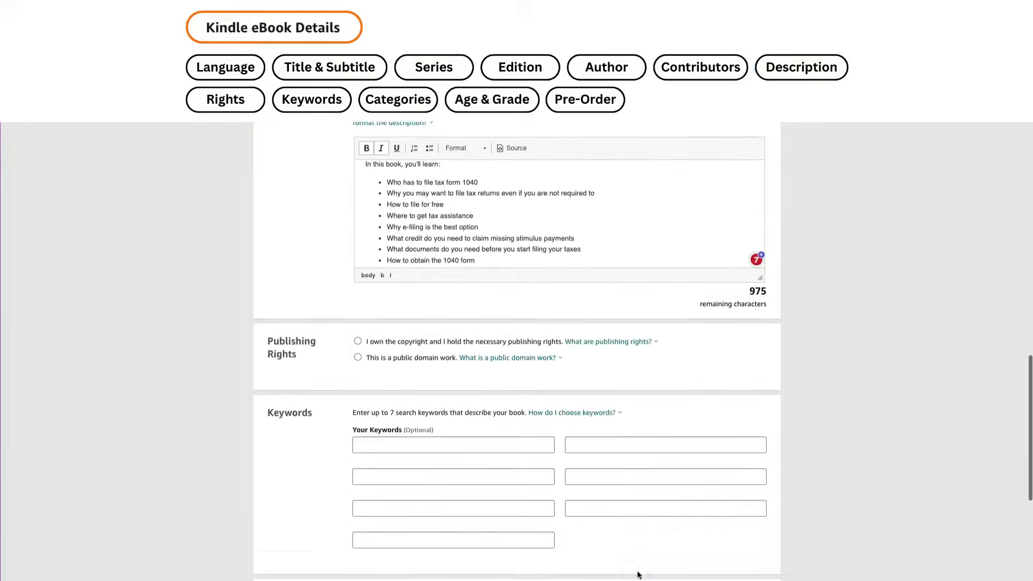
{"action": "left_click", "coordinate": [360, 146]}
{"action": "left_click", "coordinate": [462, 163]}
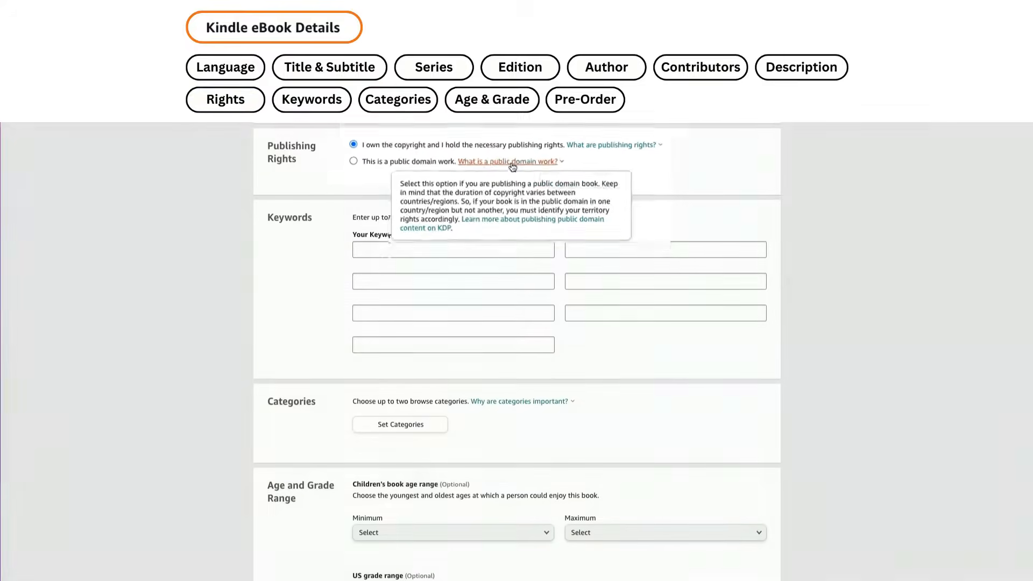
Step: Fill in the first three search keywords: "tax returns", "understanding taxes" and "how to do taxes"
{"action": "scroll", "coordinate": [673, 368], "scroll_direction": "down", "scroll_amount": 2}
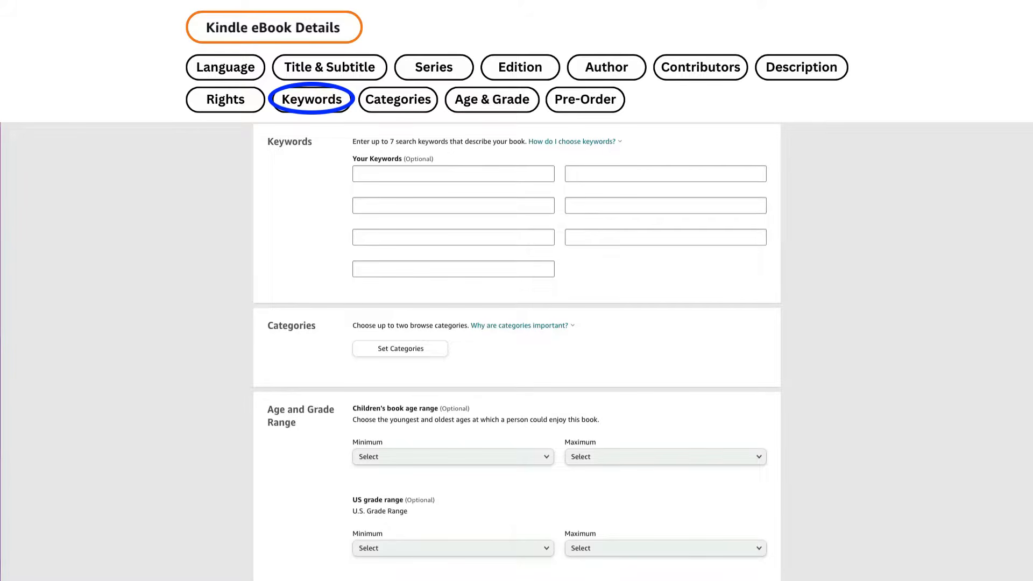
{"action": "left_click", "coordinate": [519, 176]}
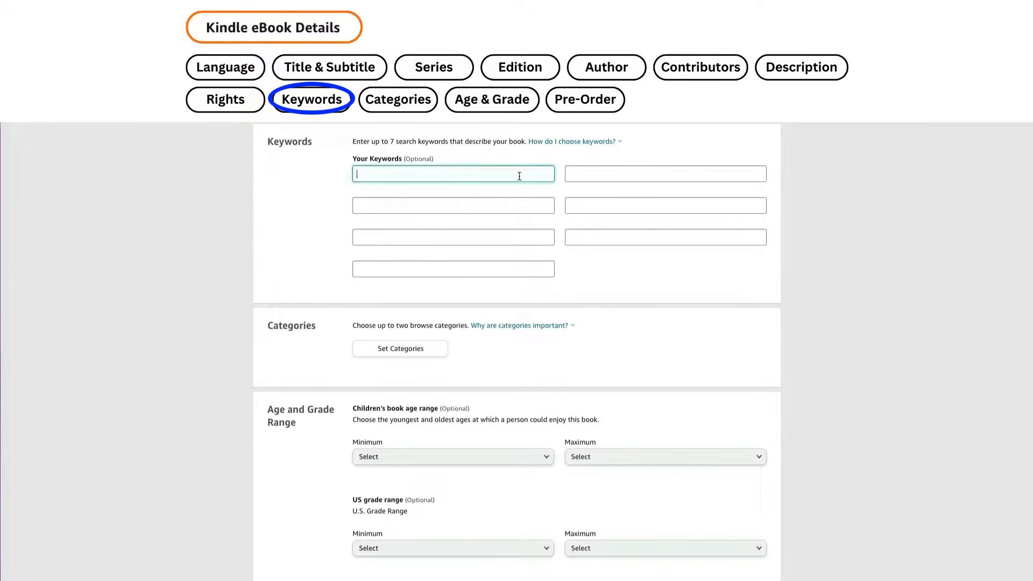
{"action": "type", "text": "tax returns"}
{"action": "key", "text": "Tab"}
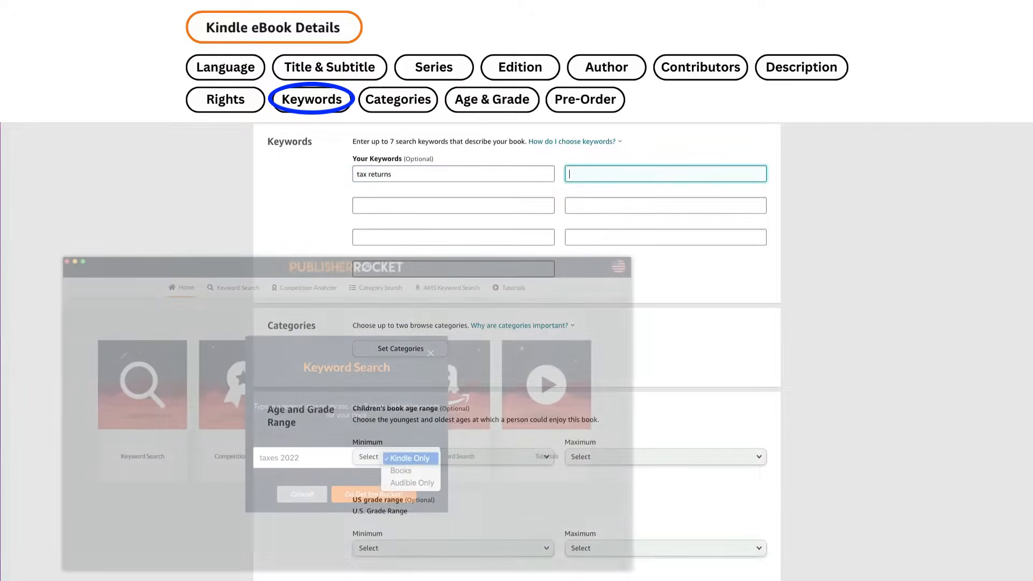
{"action": "type", "text": "understanding taxesq"}
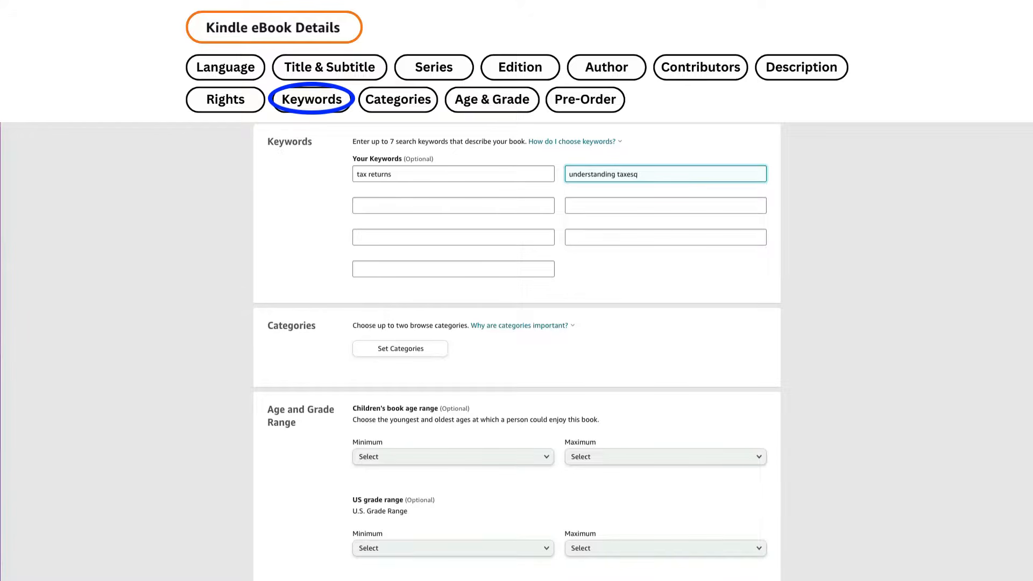
{"action": "key", "text": "BackSpace"}
{"action": "key", "text": "Tab"}
{"action": "type", "text": "how to do taxes"}
{"action": "key", "text": "Tab"}
Step: Fill in the remaining four keywords: "tax form 1040", "taxes book", "taxes 2022" and "taxes for dummies"
{"action": "type", "text": "tax form"}
{"action": "type", "text": "40"}
{"action": "key", "text": "Tab"}
{"action": "type", "text": "taxes book"}
{"action": "key", "text": "Tab"}
{"action": "type", "text": "taxes 2022"}
{"action": "key", "text": "Tab"}
{"action": "type", "text": "taxes for dummies"}
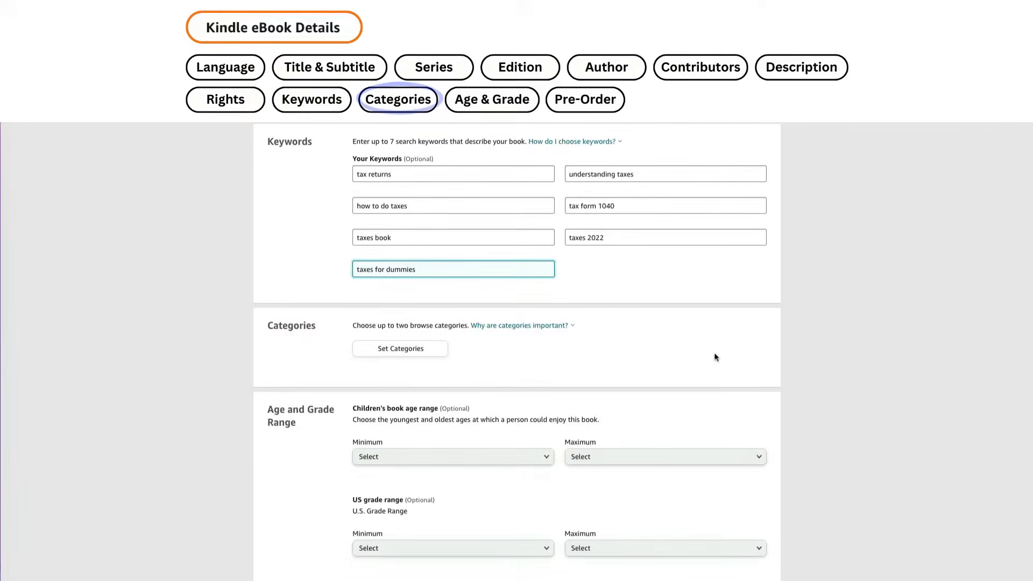
Step: Read the note on why categories matter and choose Nonfiction > Business & Economics > Taxation > General as the first category
{"action": "scroll", "coordinate": [715, 358], "scroll_direction": "down", "scroll_amount": 4}
{"action": "left_click", "coordinate": [538, 146]}
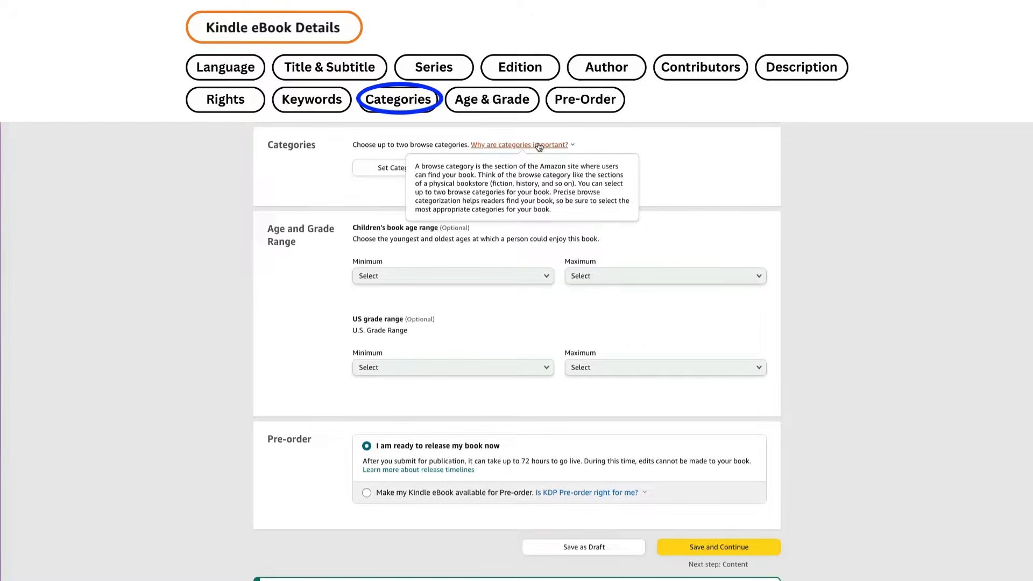
{"action": "left_click", "coordinate": [407, 168]}
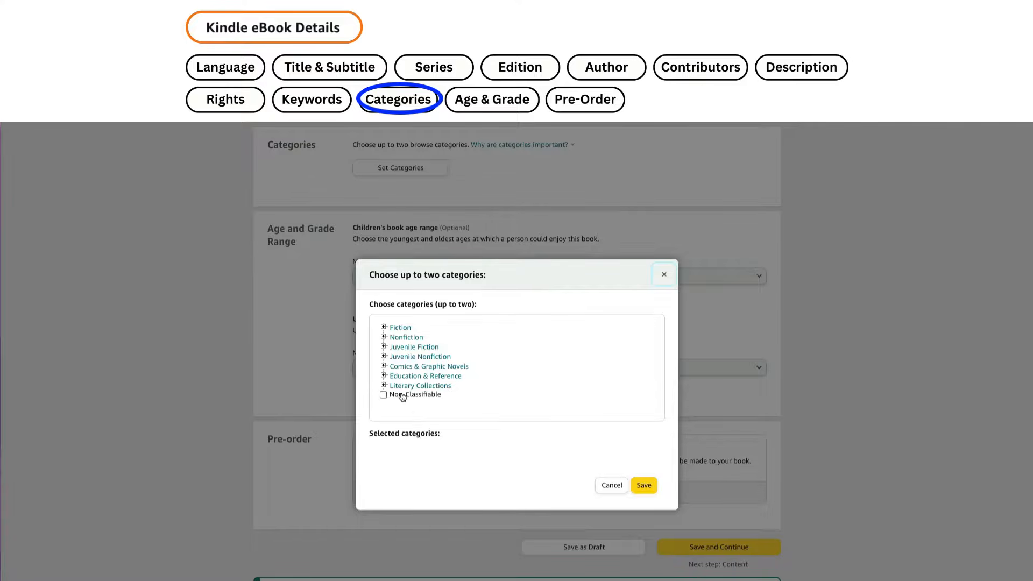
{"action": "left_click", "coordinate": [383, 337]}
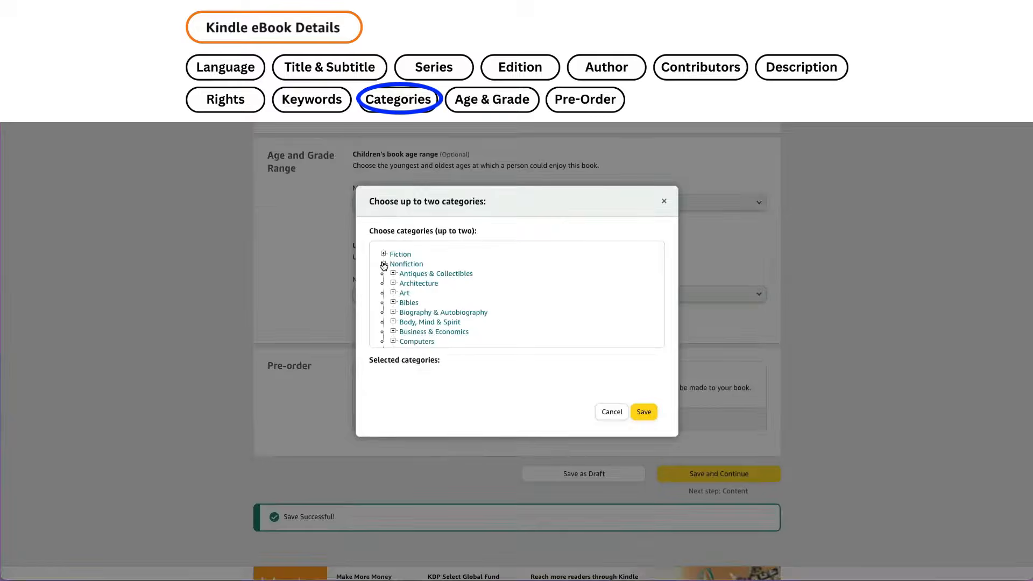
{"action": "left_click", "coordinate": [394, 332]}
{"action": "scroll", "coordinate": [487, 326], "scroll_direction": "down", "scroll_amount": 2}
{"action": "scroll", "coordinate": [487, 325], "scroll_direction": "down", "scroll_amount": 6}
{"action": "scroll", "coordinate": [489, 331], "scroll_direction": "down", "scroll_amount": 8}
{"action": "scroll", "coordinate": [489, 331], "scroll_direction": "down", "scroll_amount": 4}
{"action": "left_click", "coordinate": [403, 286]}
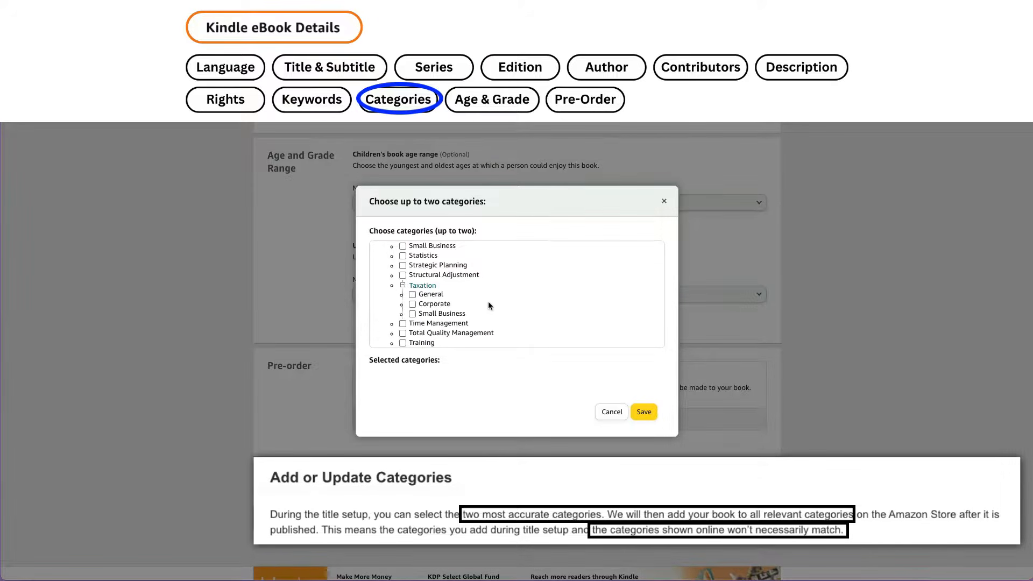
{"action": "left_click", "coordinate": [432, 295]}
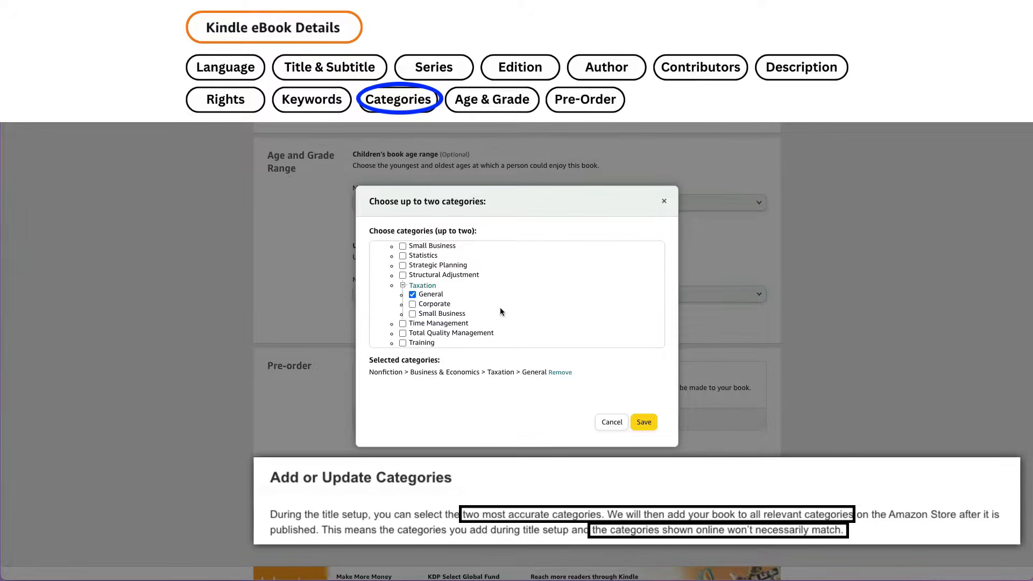
Step: Add Nonfiction > Business & Economics > Finance > General as the second category and save the category selection
{"action": "scroll", "coordinate": [499, 308], "scroll_direction": "up", "scroll_amount": 10}
{"action": "scroll", "coordinate": [500, 308], "scroll_direction": "up", "scroll_amount": 5}
{"action": "left_click", "coordinate": [403, 297]}
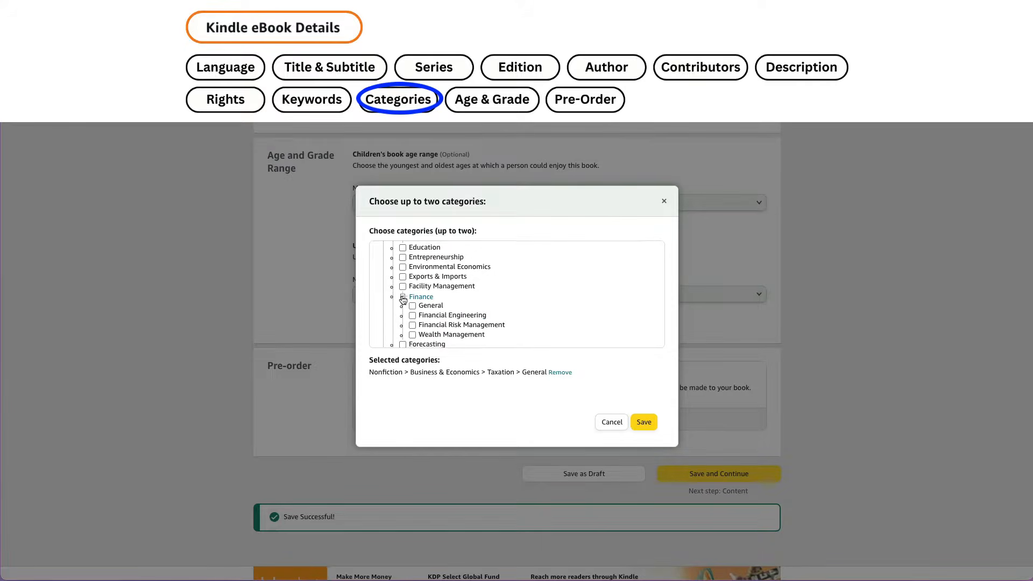
{"action": "left_click", "coordinate": [413, 306]}
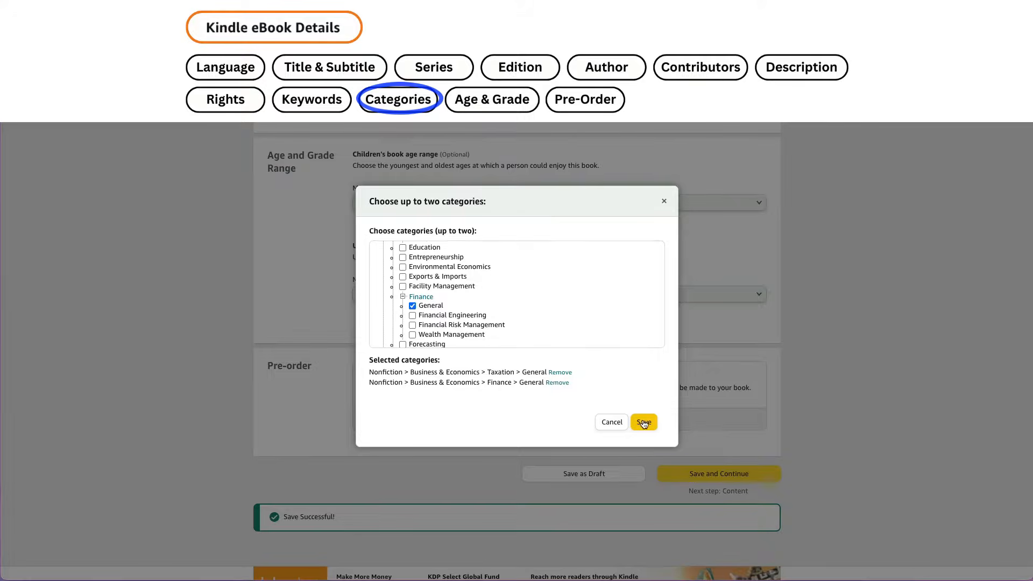
{"action": "left_click", "coordinate": [645, 422]}
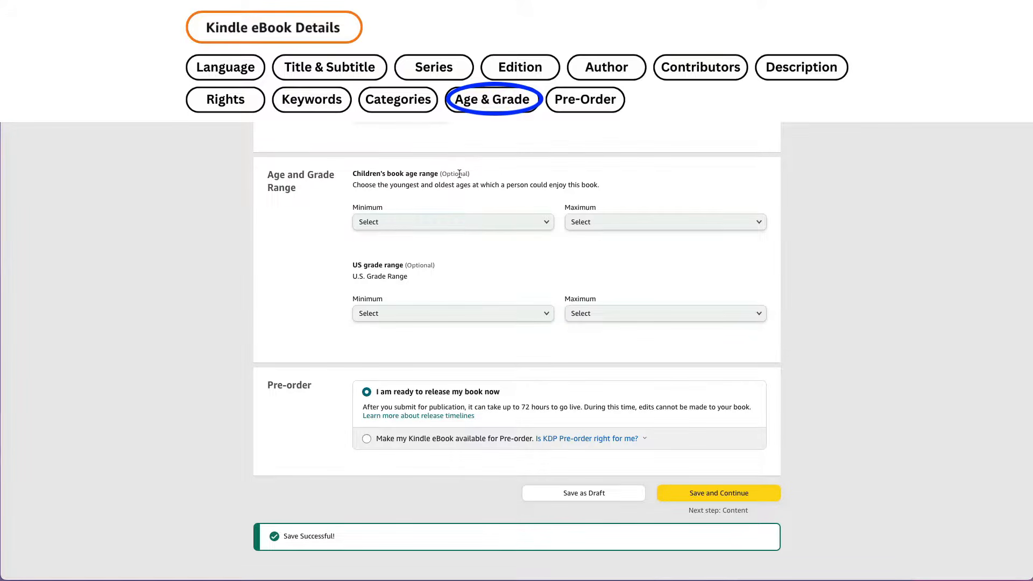
Step: Leave the optional age range empty and immediate release selected, and save the details to continue to the eBook content
{"action": "left_click_drag", "start_coordinate": [438, 173], "coordinate": [494, 173]}
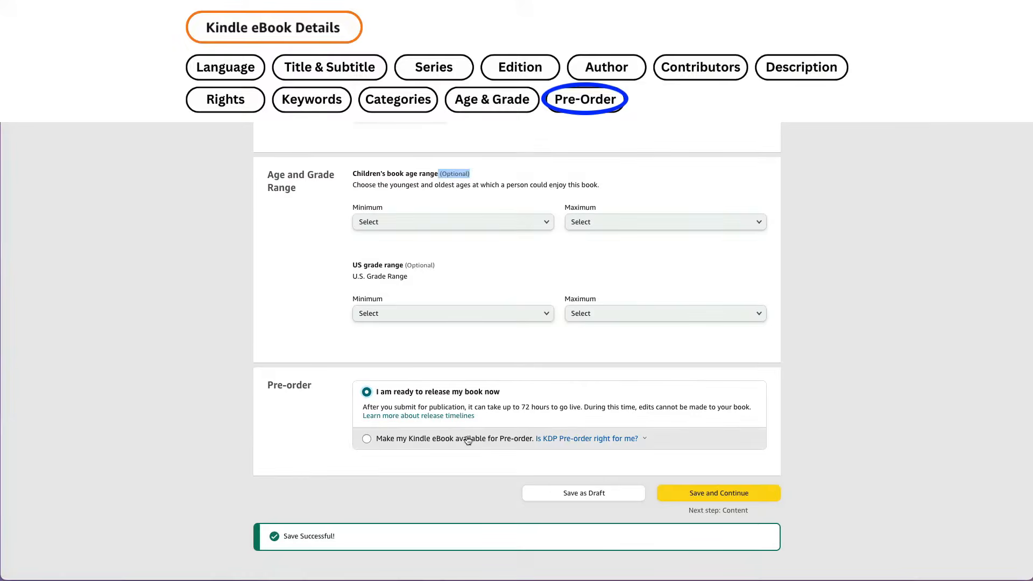
{"action": "mouse_move", "coordinate": [571, 445]}
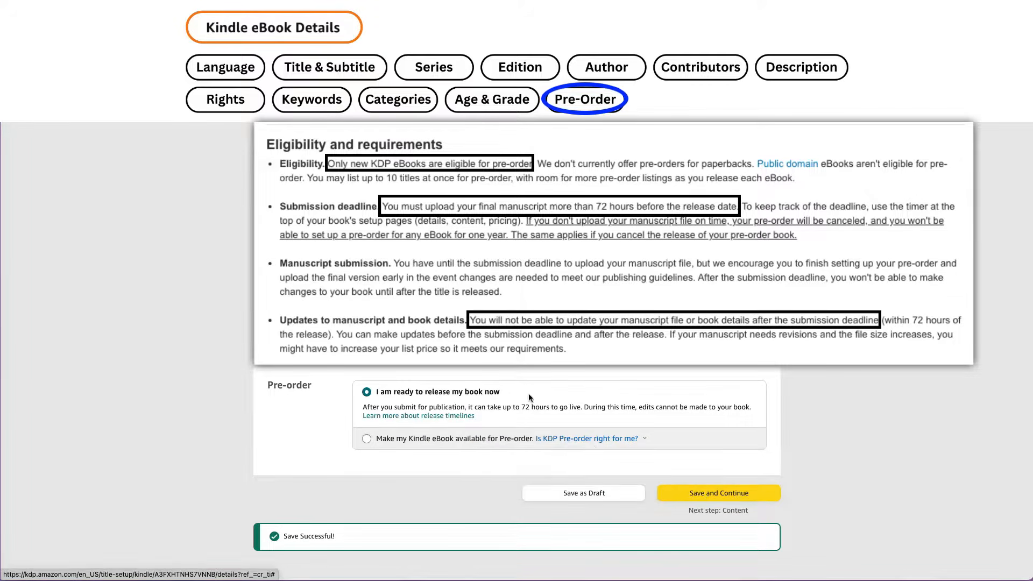
{"action": "left_click", "coordinate": [714, 497]}
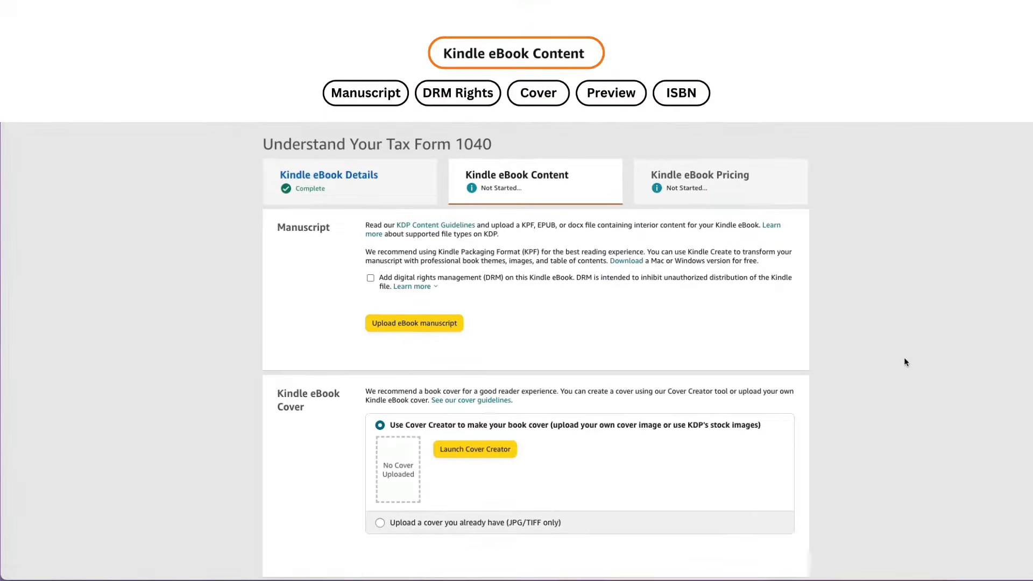
Step: Read the help note on digital rights management, highlight its warning about changing the setting after publishing, and close it
{"action": "scroll", "coordinate": [905, 387], "scroll_direction": "down", "scroll_amount": 3}
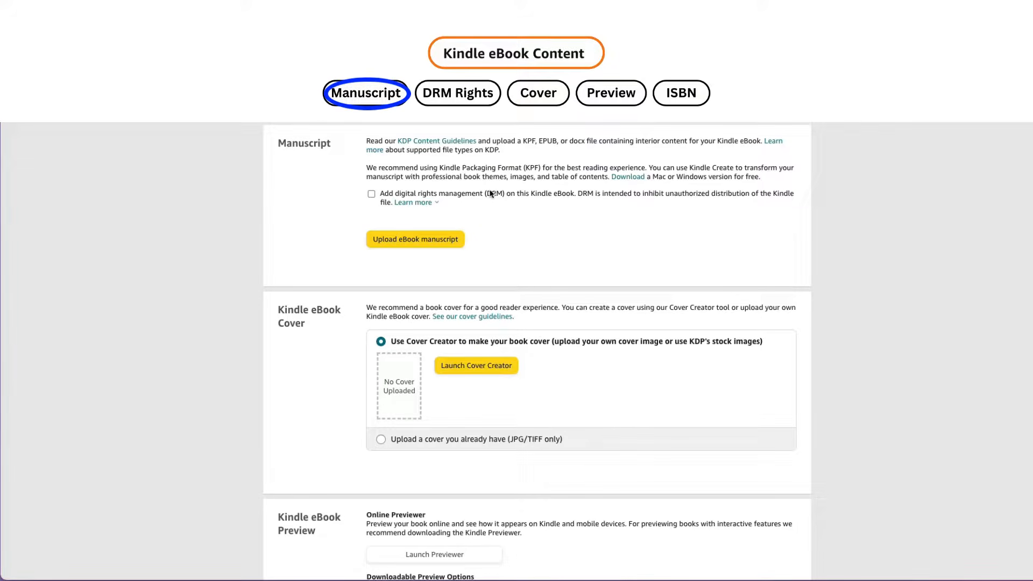
{"action": "left_click", "coordinate": [414, 204]}
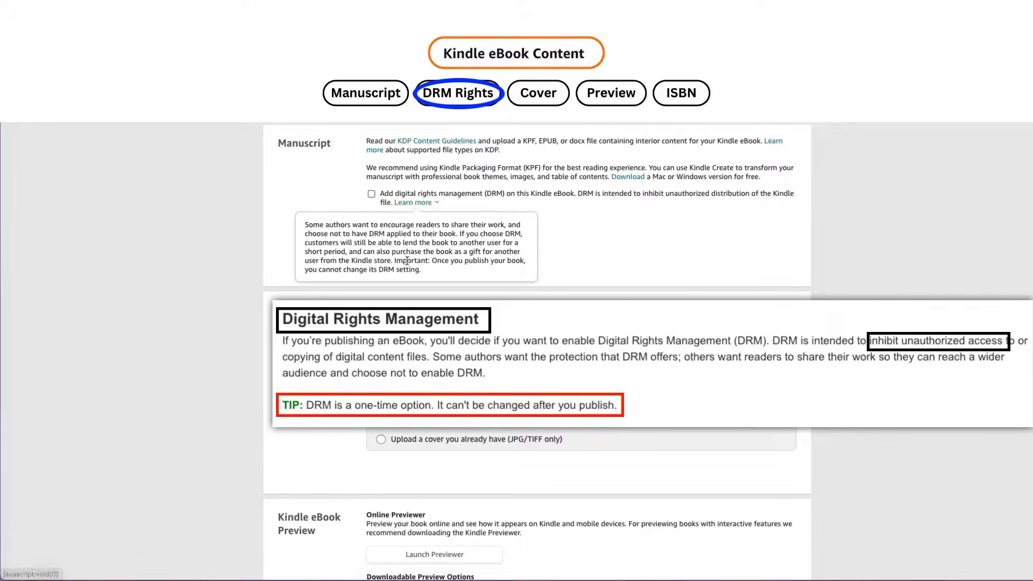
{"action": "left_click_drag", "start_coordinate": [432, 260], "coordinate": [438, 272]}
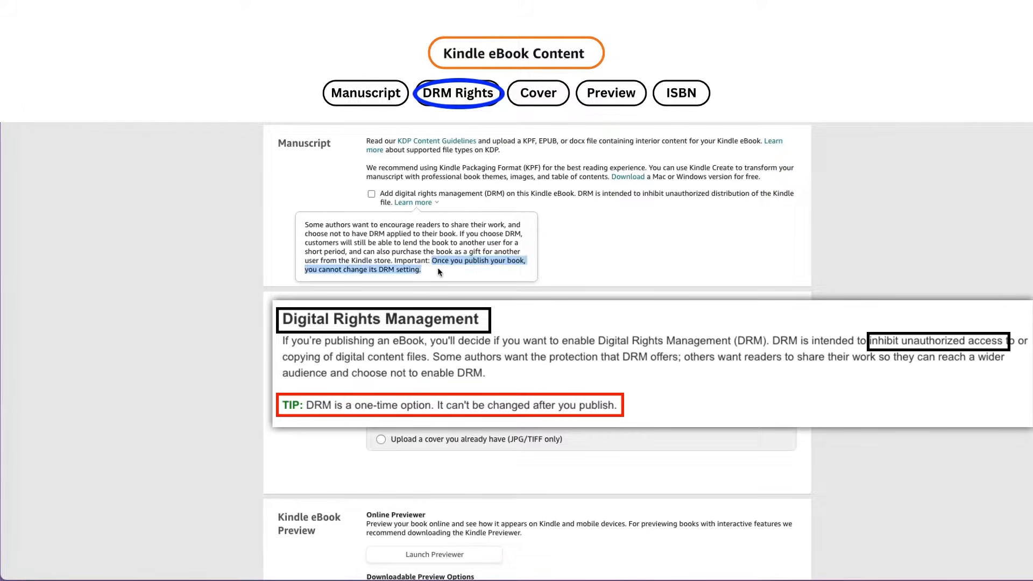
{"action": "left_click", "coordinate": [560, 246]}
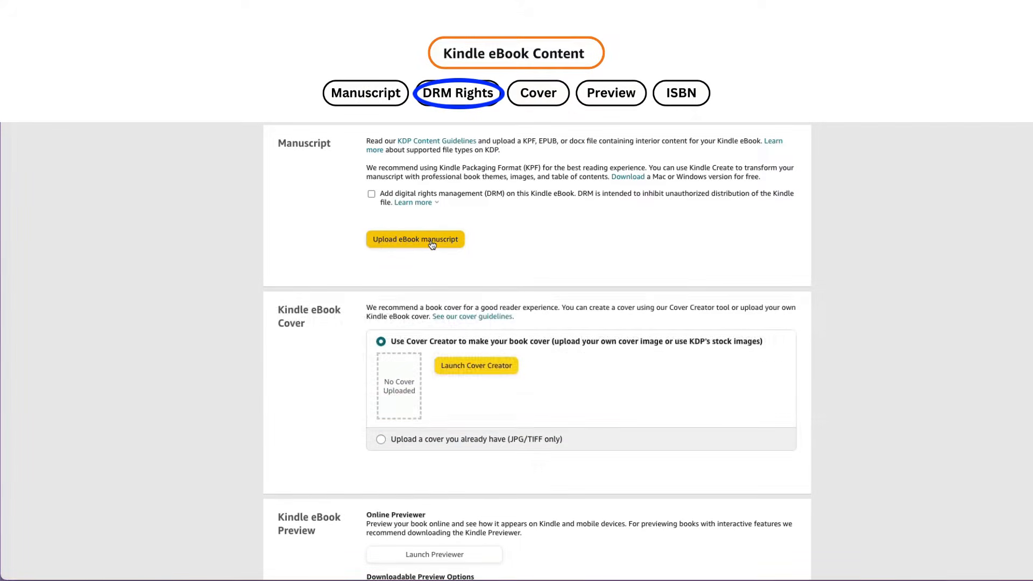
Step: Upload the manuscript "2023 Understand Your Tax Form 1040 DRAFT 6x9 v6.epub" and ignore the possible spelling error "veryone"
{"action": "left_click", "coordinate": [432, 245]}
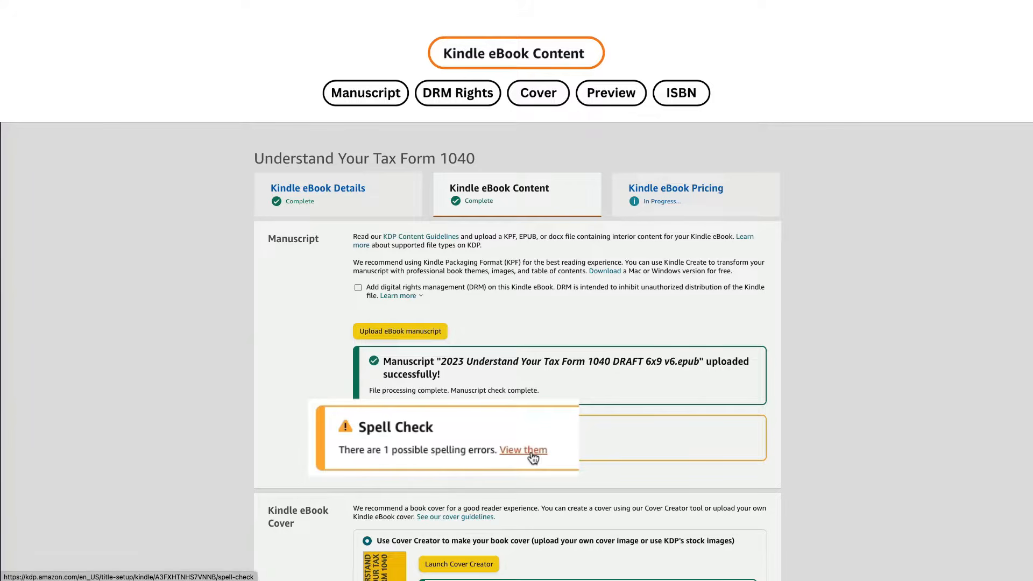
{"action": "left_click", "coordinate": [523, 450]}
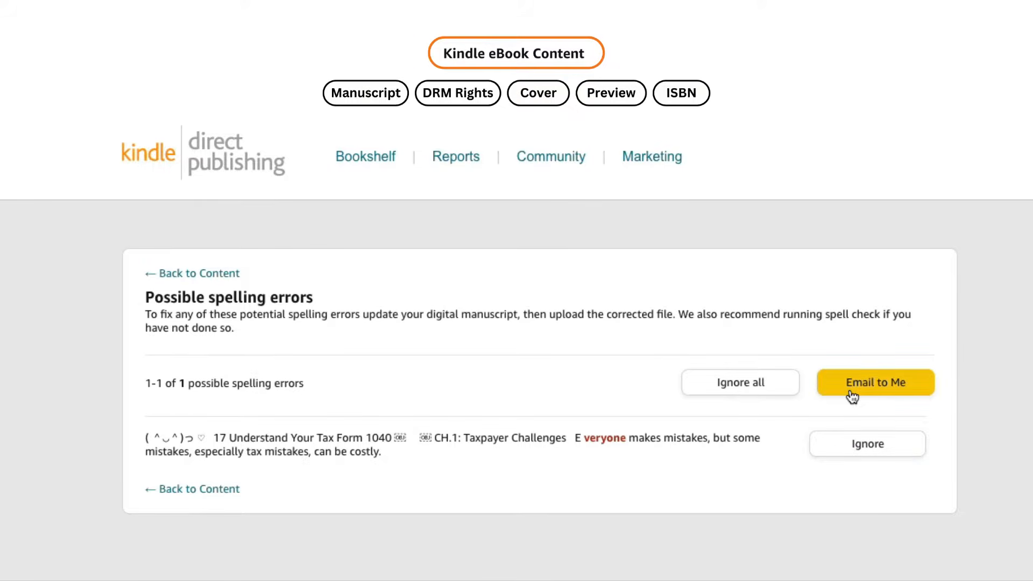
{"action": "left_click", "coordinate": [883, 447]}
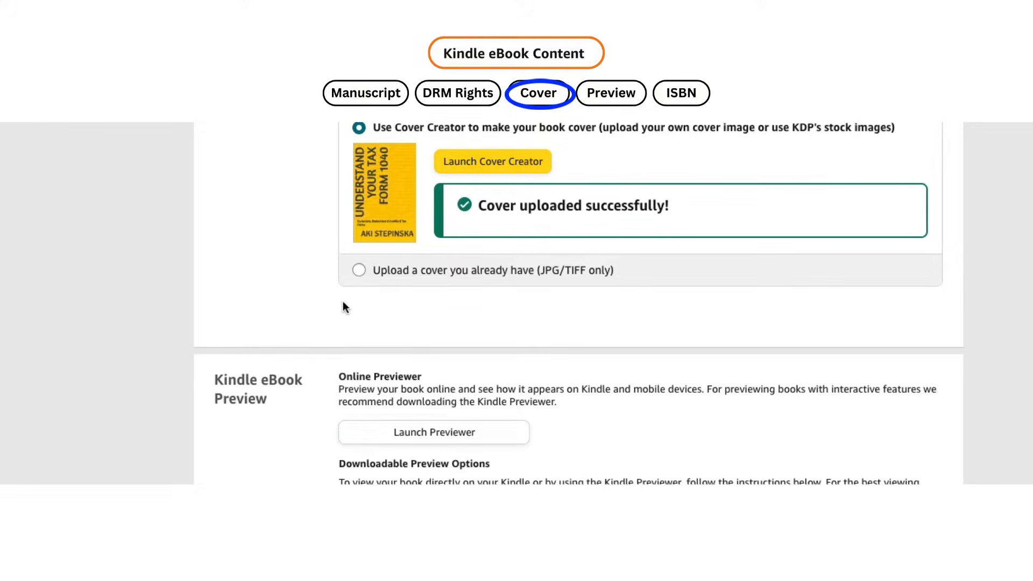
Step: Launch Cover Creator for the eBook cover and dismiss its introduction so it is not shown again
{"action": "scroll", "coordinate": [345, 307], "scroll_direction": "up", "scroll_amount": 2}
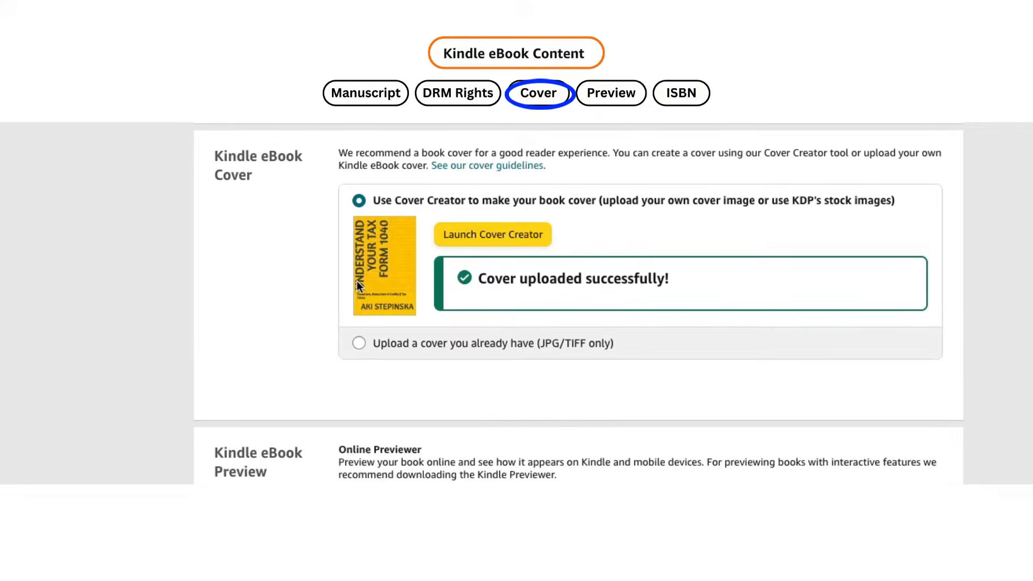
{"action": "scroll", "coordinate": [280, 354], "scroll_direction": "down", "scroll_amount": 1}
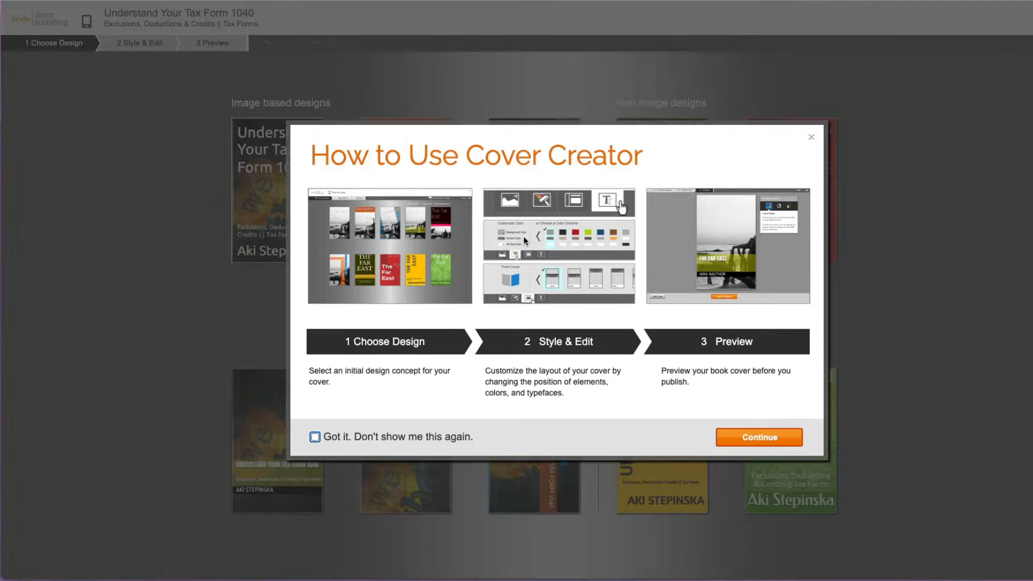
{"action": "left_click", "coordinate": [315, 437]}
{"action": "left_click", "coordinate": [745, 439]}
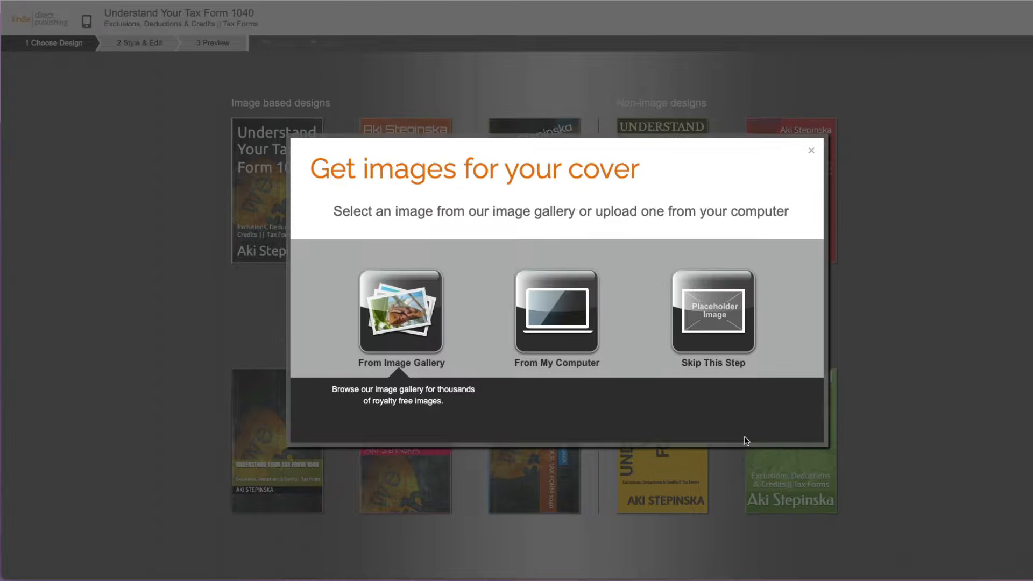
Step: Browse the image gallery's Business and Travel > Corporate photos and pick the man resting his foot on computer monitors
{"action": "left_click", "coordinate": [385, 322]}
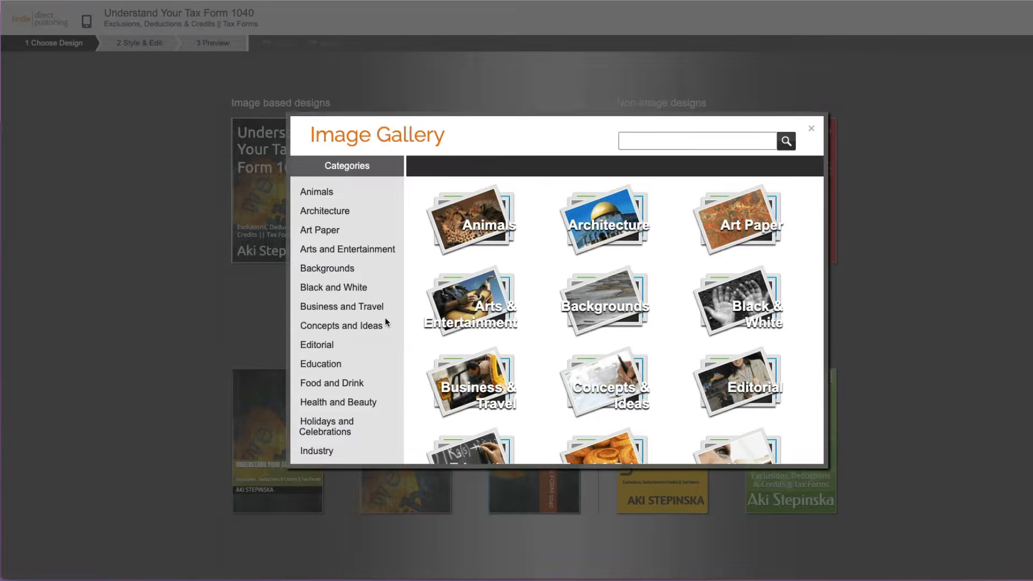
{"action": "left_click", "coordinate": [474, 391]}
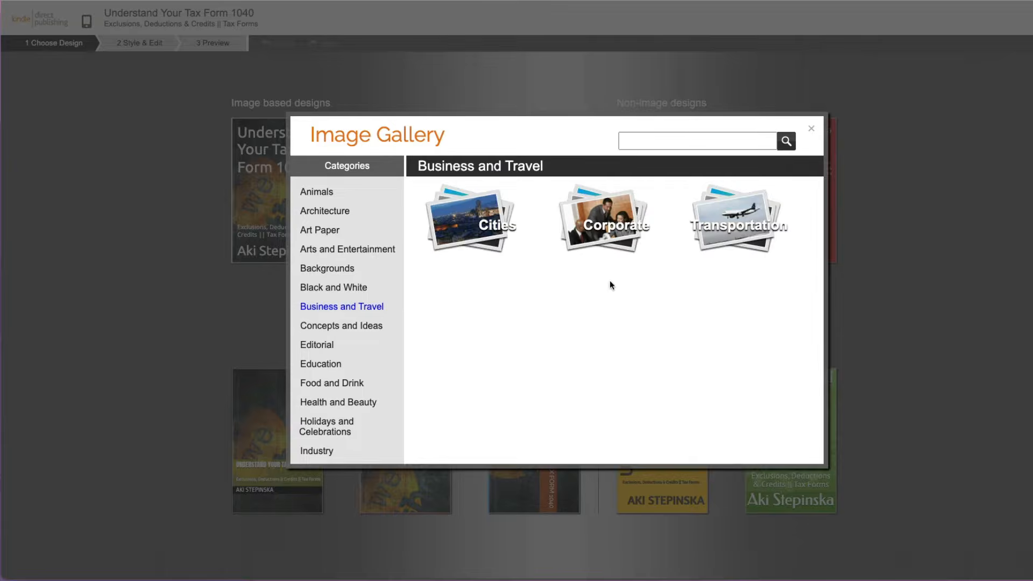
{"action": "left_click", "coordinate": [611, 240]}
{"action": "scroll", "coordinate": [619, 367], "scroll_direction": "down", "scroll_amount": 10}
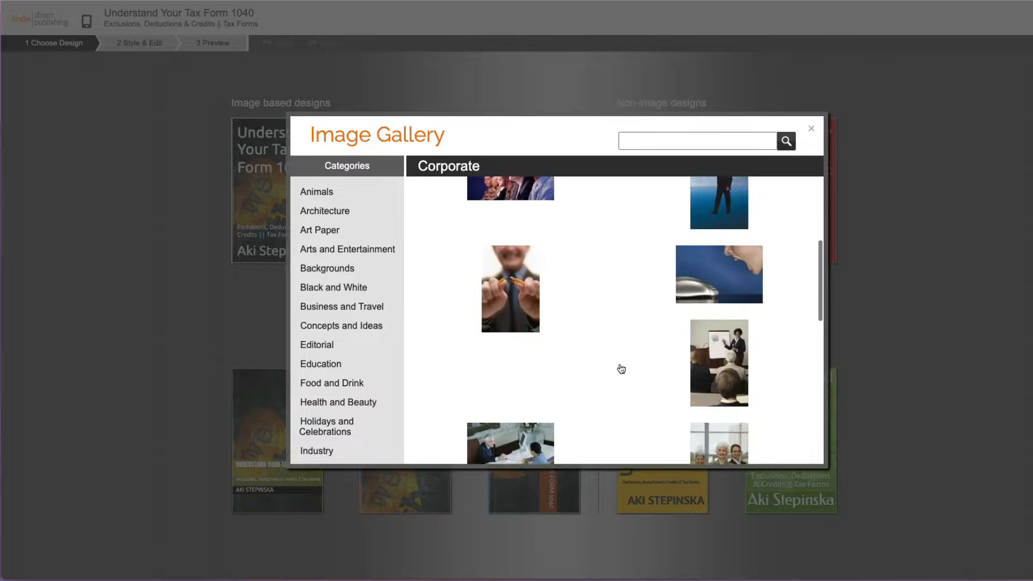
{"action": "scroll", "coordinate": [620, 368], "scroll_direction": "down", "scroll_amount": 3}
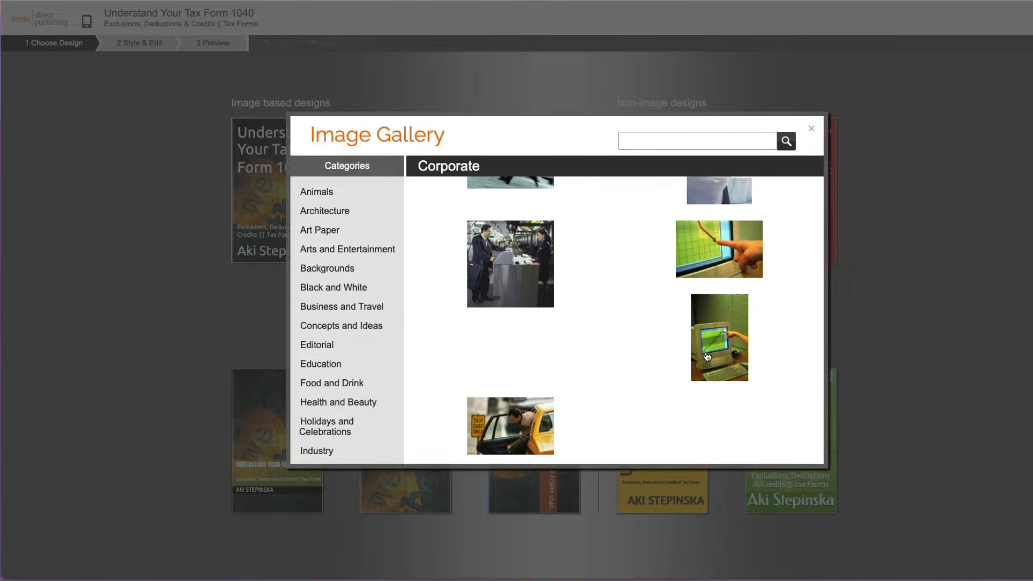
{"action": "scroll", "coordinate": [627, 323], "scroll_direction": "up", "scroll_amount": 10}
{"action": "scroll", "coordinate": [628, 325], "scroll_direction": "up", "scroll_amount": 2}
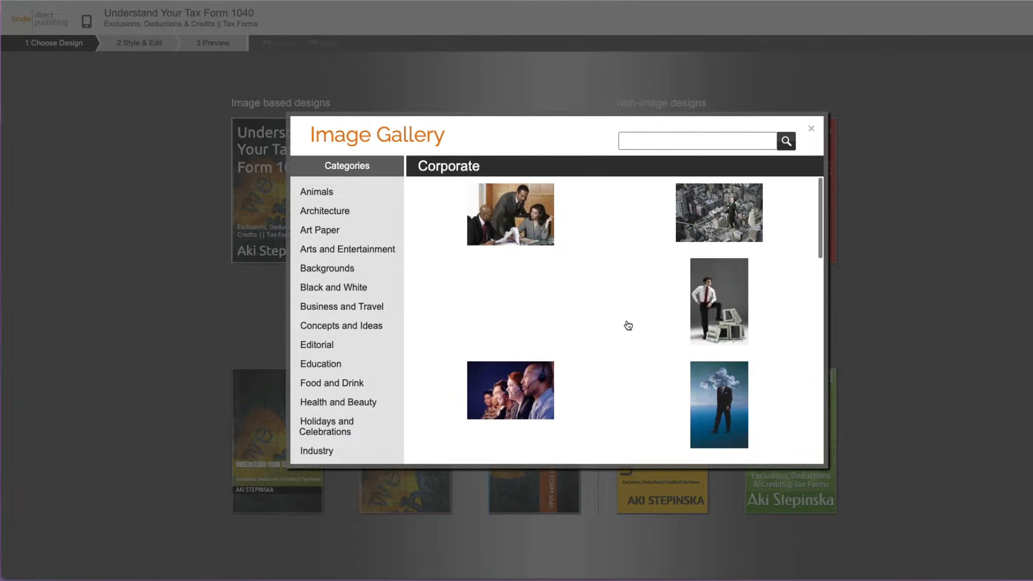
{"action": "left_click", "coordinate": [713, 329]}
{"action": "left_click", "coordinate": [637, 401]}
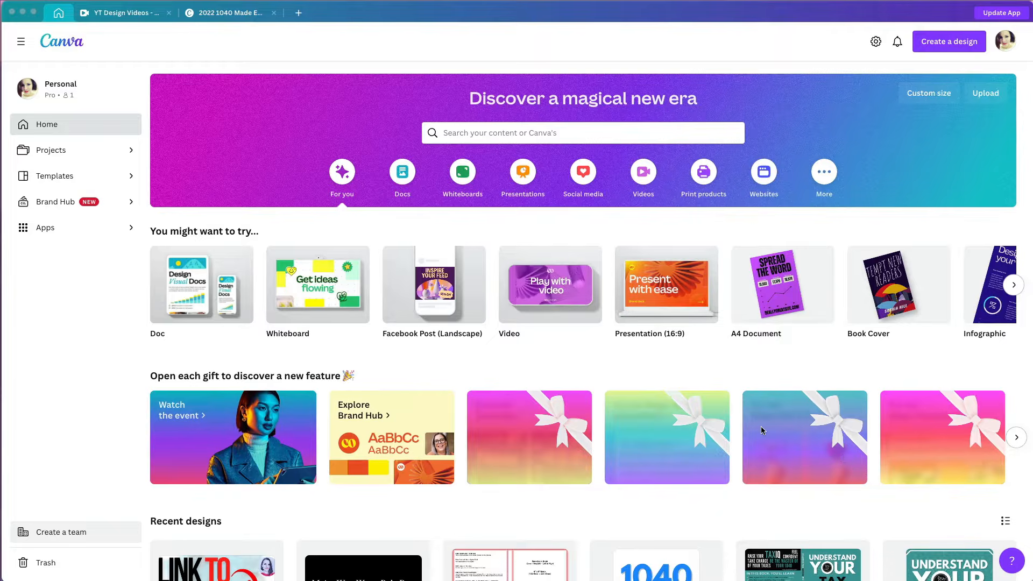
Step: Switch to Canva, open the "2022 1040 Made Easy Paperback Cover" design and examine its cover template and artwork pages
{"action": "scroll", "coordinate": [761, 426], "scroll_direction": "down", "scroll_amount": 7}
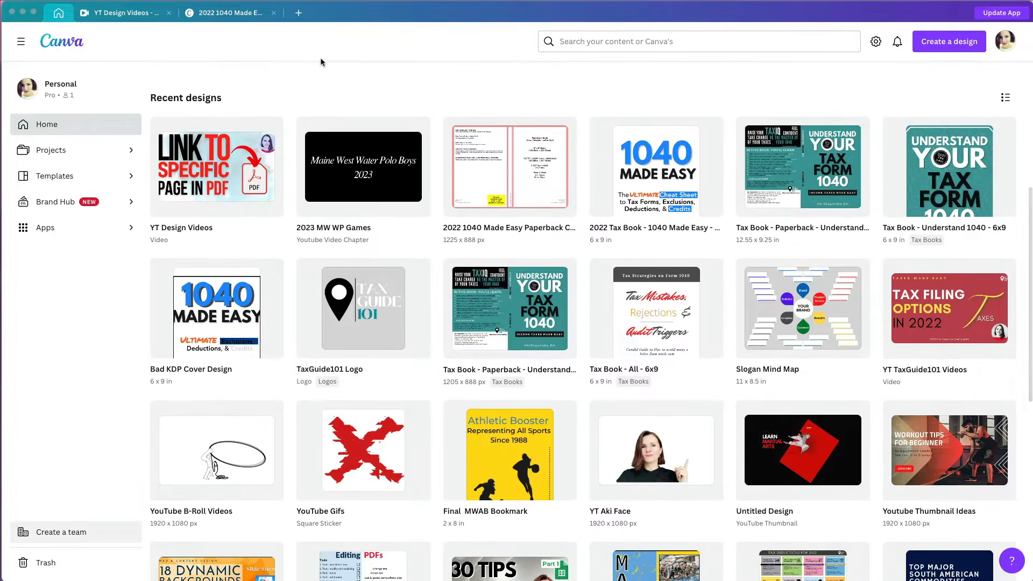
{"action": "left_click", "coordinate": [226, 13]}
{"action": "scroll", "coordinate": [346, 213], "scroll_direction": "up", "scroll_amount": 10}
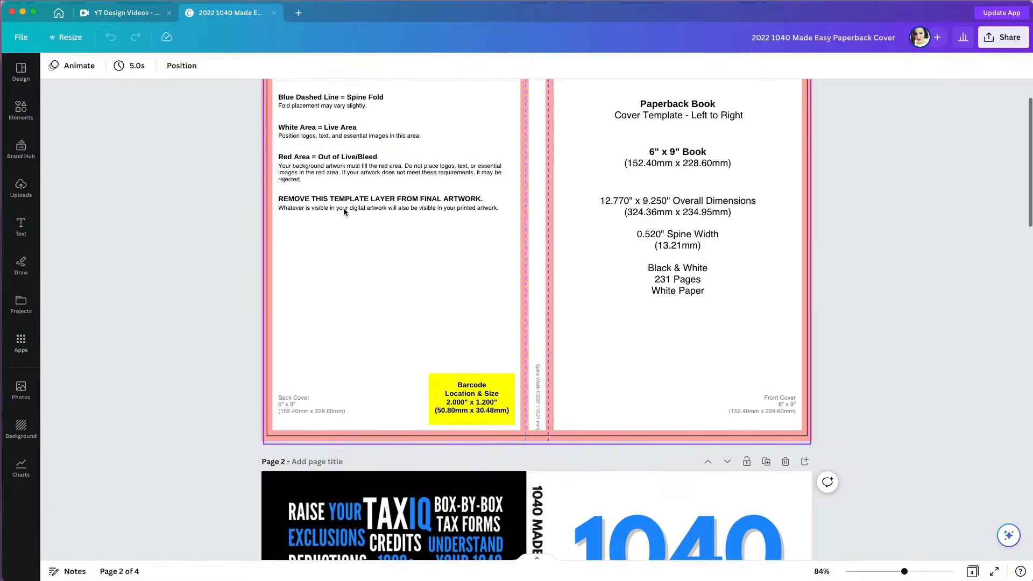
{"action": "scroll", "coordinate": [346, 210], "scroll_direction": "down", "scroll_amount": 5}
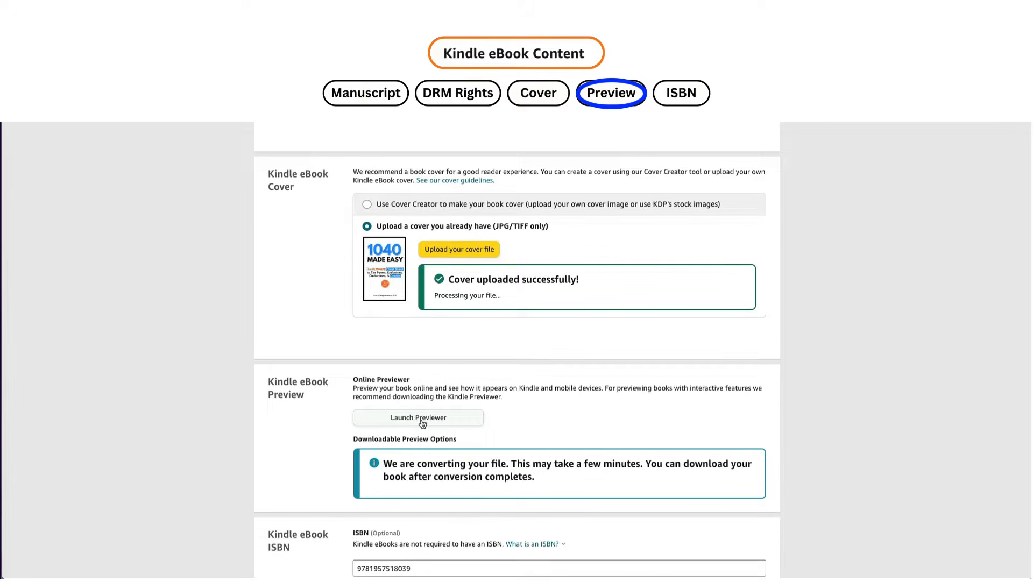
Step: Preview the eBook in the online previewer as it appears on a Kindle E-reader and return to the setup page
{"action": "left_click", "coordinate": [421, 420]}
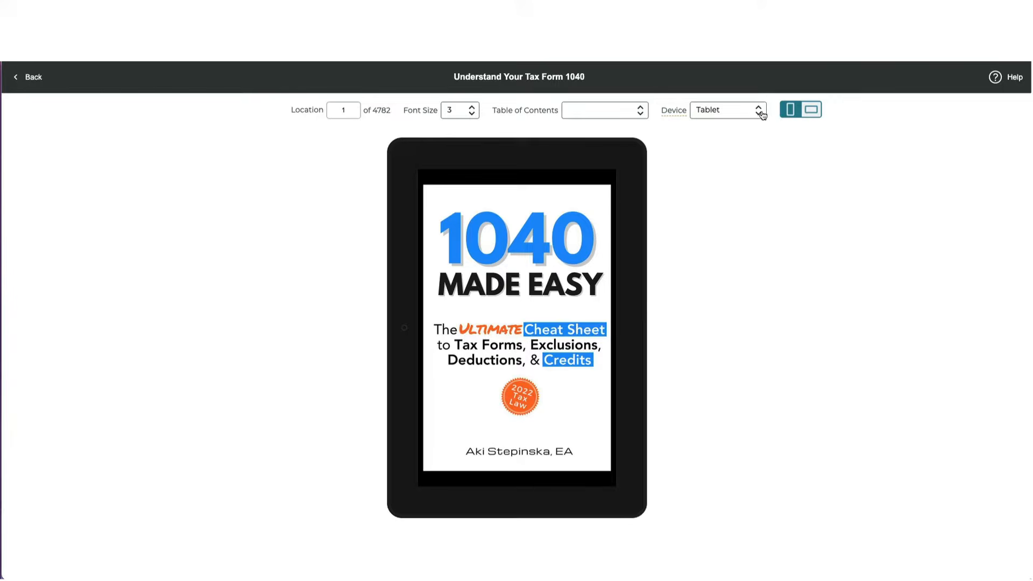
{"action": "left_click", "coordinate": [759, 110]}
{"action": "left_click", "coordinate": [750, 138]}
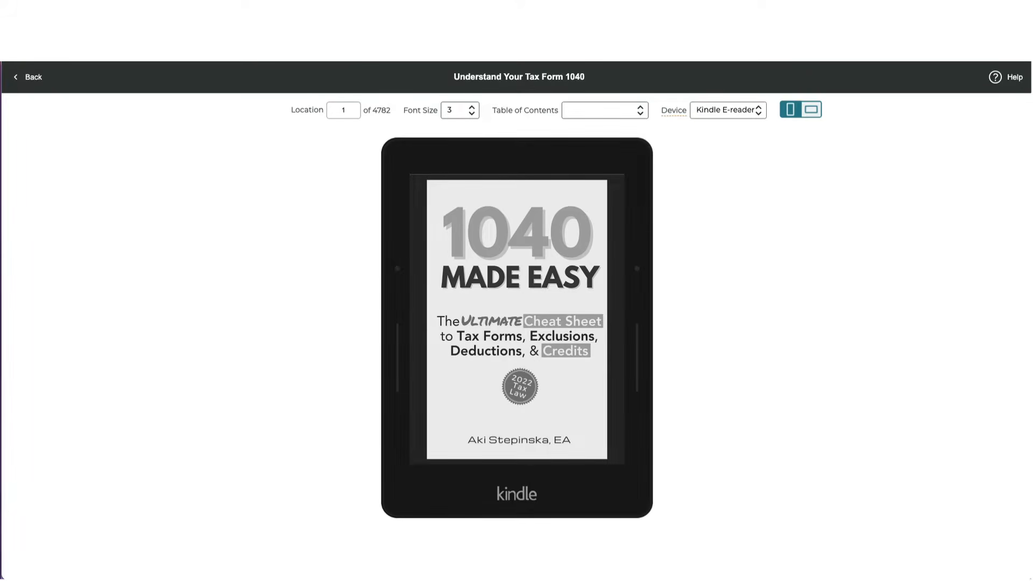
{"action": "left_click", "coordinate": [23, 81]}
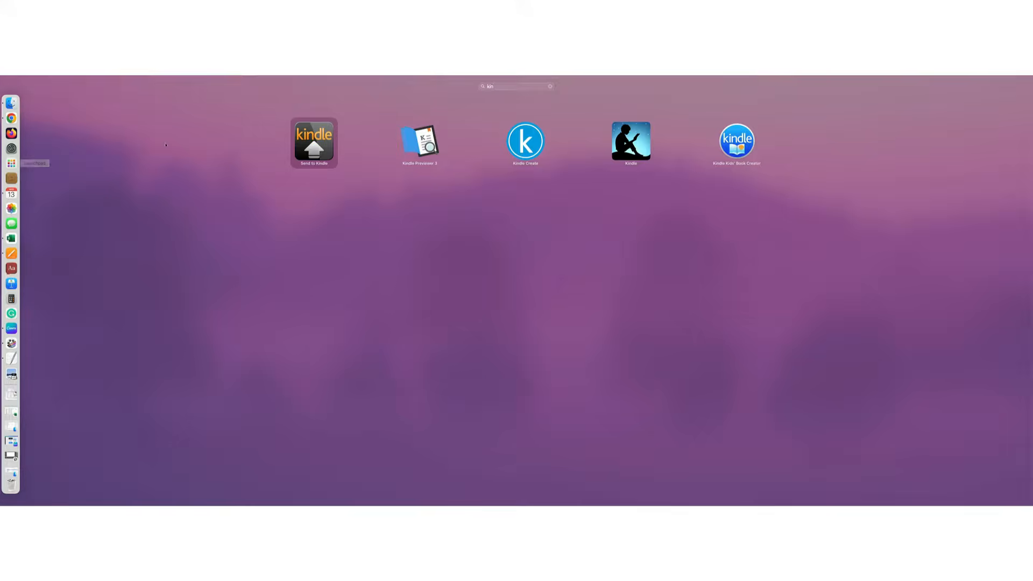
Step: Switch to Kindle Previewer 3, open "2022 1040 Made Easy Final small Reflow.epub" and examine the page layout through the whole book
{"action": "double_click", "coordinate": [417, 141]}
{"action": "left_click", "coordinate": [562, 247]}
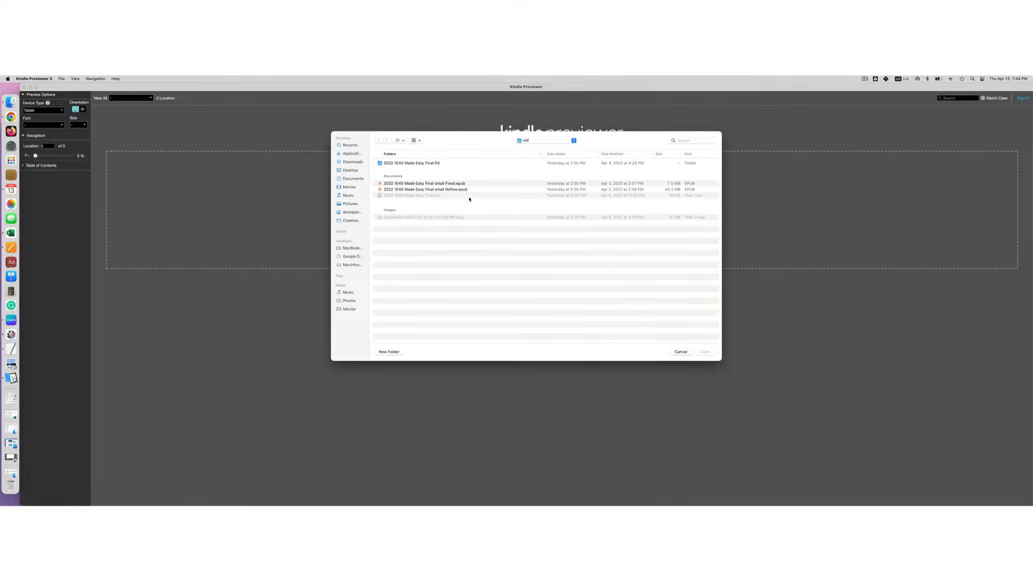
{"action": "double_click", "coordinate": [442, 189]}
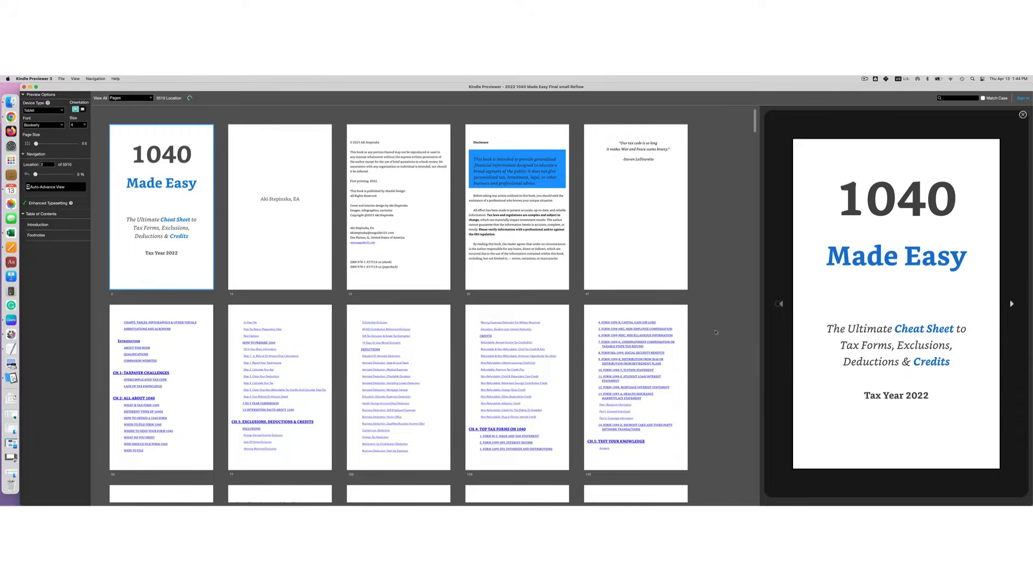
{"action": "scroll", "coordinate": [718, 350], "scroll_direction": "down", "scroll_amount": 5}
{"action": "scroll", "coordinate": [718, 350], "scroll_direction": "down", "scroll_amount": 10}
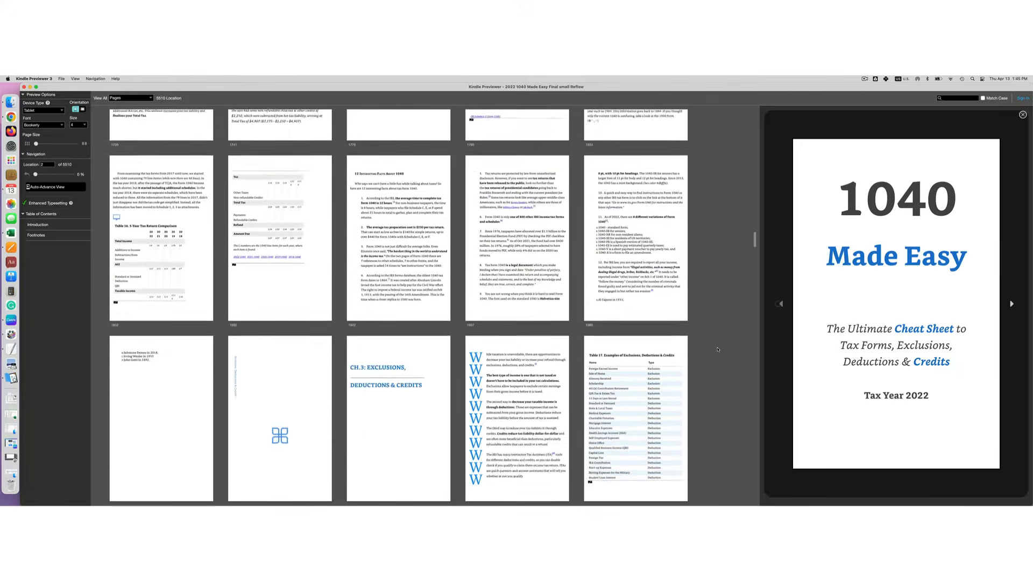
{"action": "scroll", "coordinate": [717, 350], "scroll_direction": "down", "scroll_amount": 10}
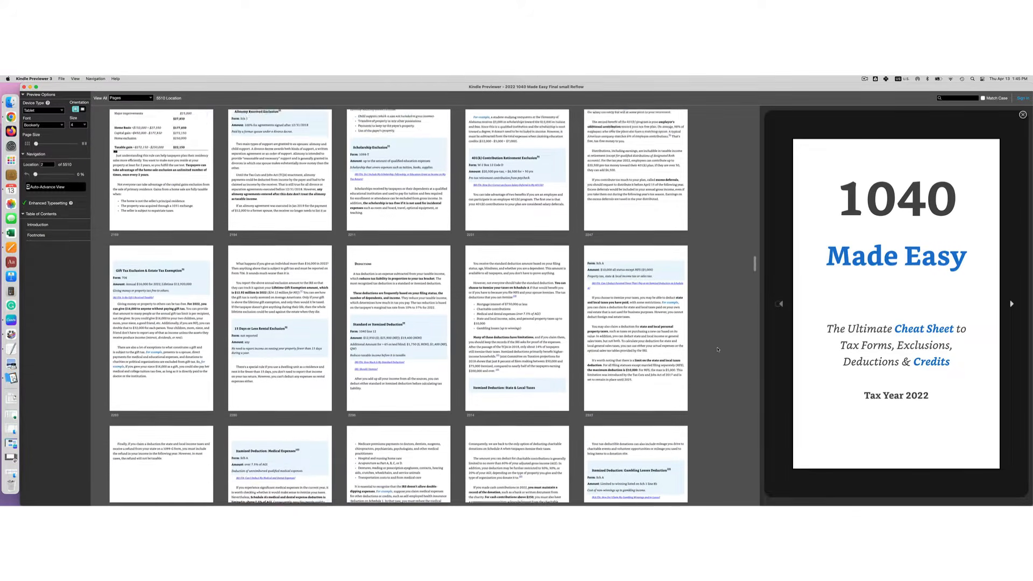
{"action": "scroll", "coordinate": [718, 350], "scroll_direction": "down", "scroll_amount": 10}
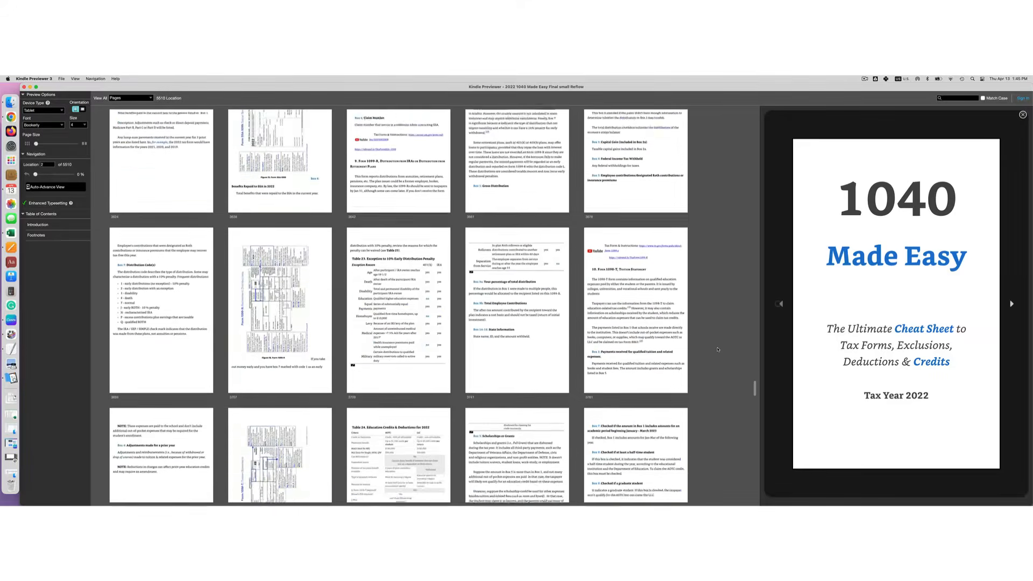
{"action": "scroll", "coordinate": [717, 350], "scroll_direction": "down", "scroll_amount": 10}
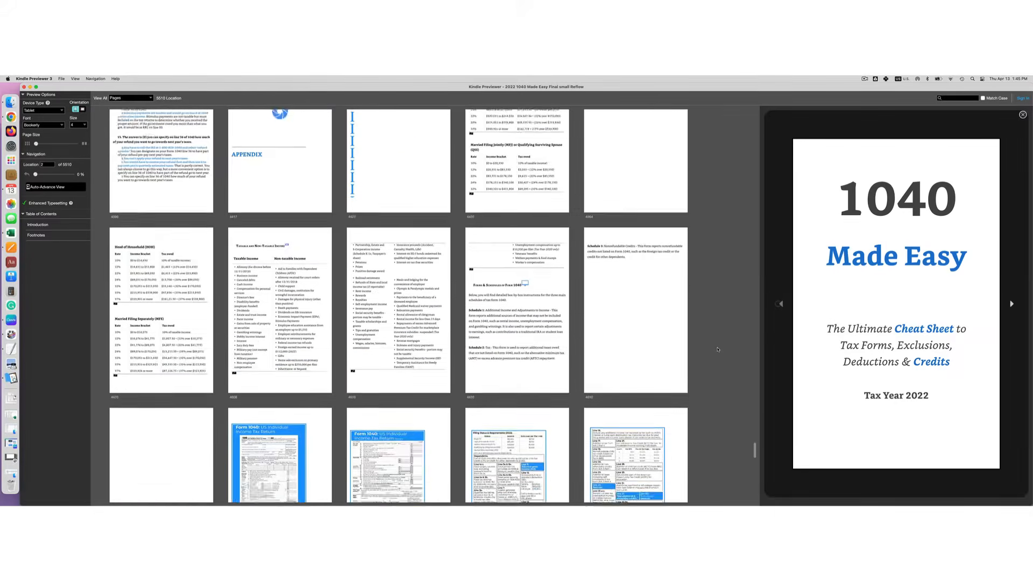
{"action": "scroll", "coordinate": [717, 349], "scroll_direction": "down", "scroll_amount": 10}
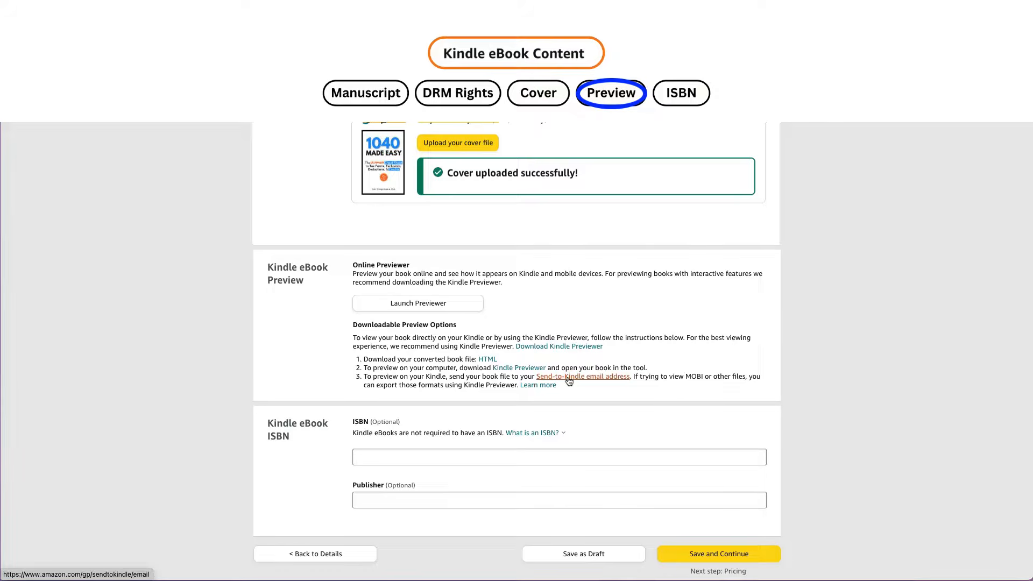
{"action": "scroll", "coordinate": [568, 381], "scroll_direction": "down", "scroll_amount": 1}
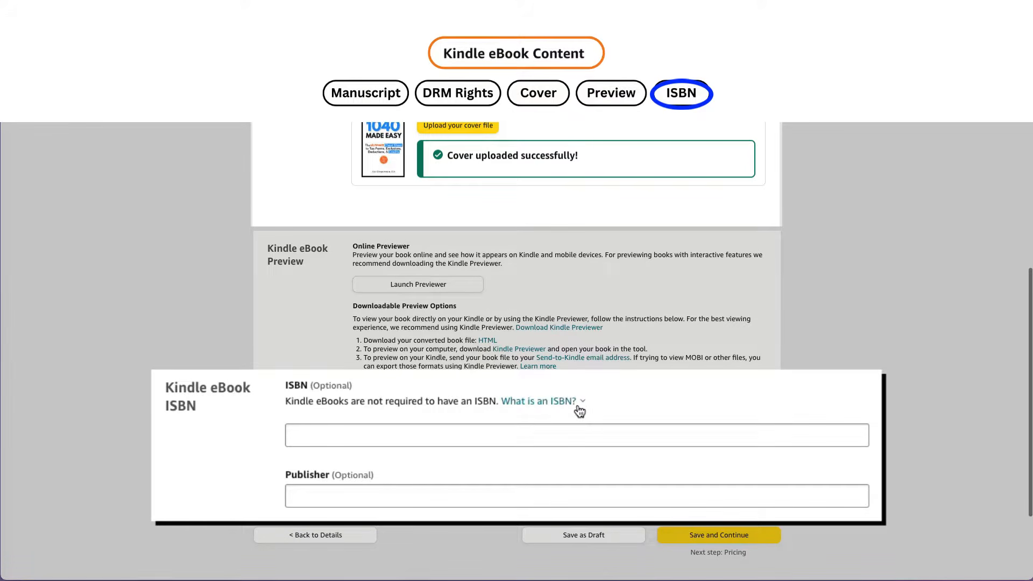
{"action": "left_click", "coordinate": [578, 405]}
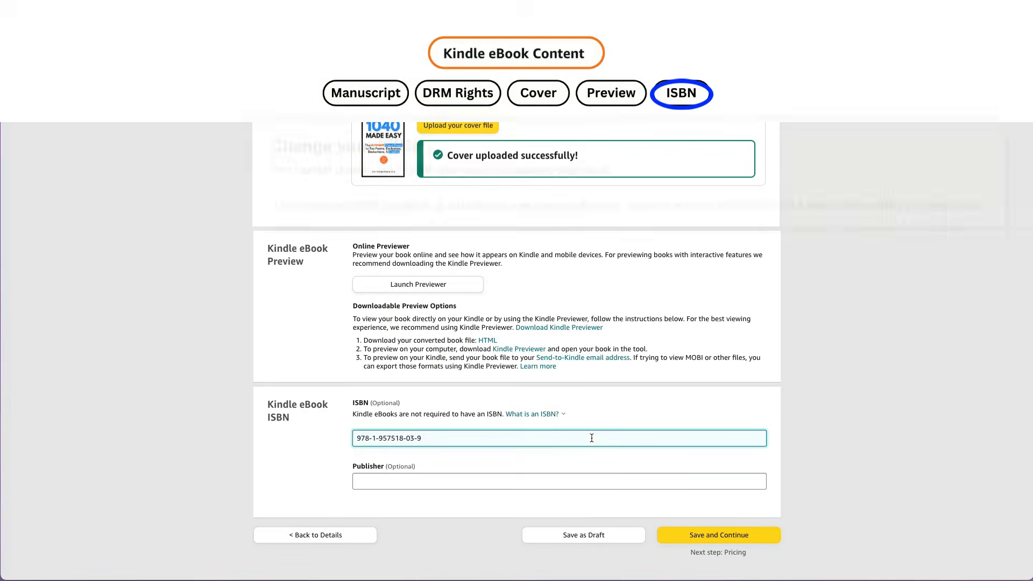
{"action": "left_click", "coordinate": [573, 479]}
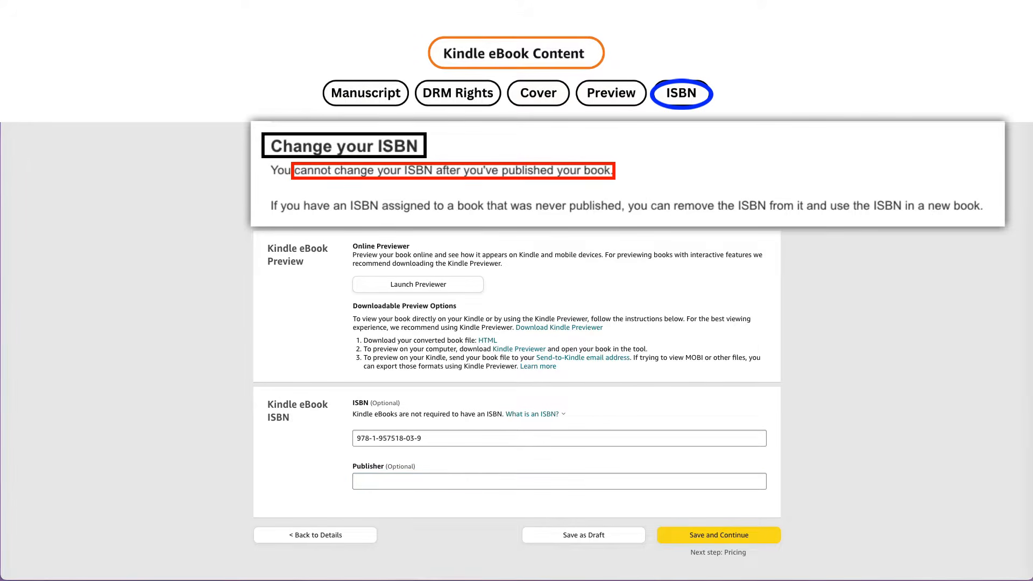
{"action": "left_click", "coordinate": [579, 482]}
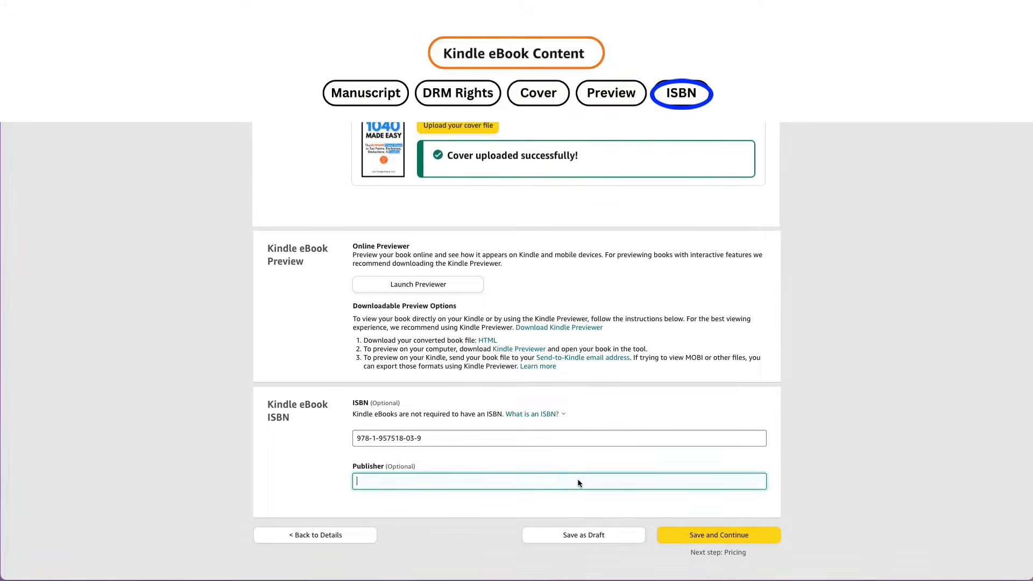
{"action": "type", "text": "AkaAki Design"}
{"action": "left_click", "coordinate": [722, 535]}
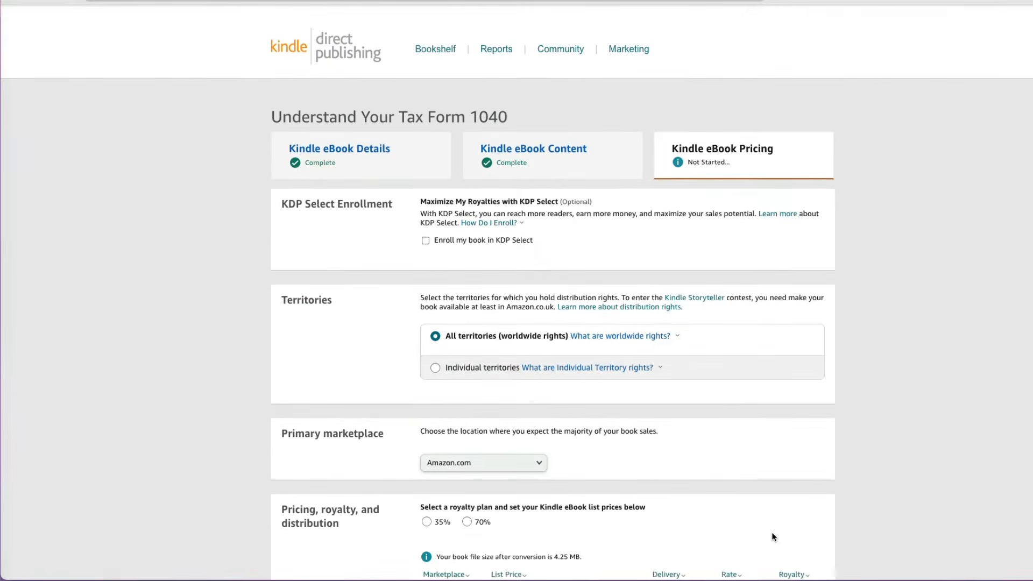
Step: Read the help note on enrolling in KDP Select and highlight the words "exclusive to Kindle"
{"action": "scroll", "coordinate": [774, 536], "scroll_direction": "down", "scroll_amount": 3}
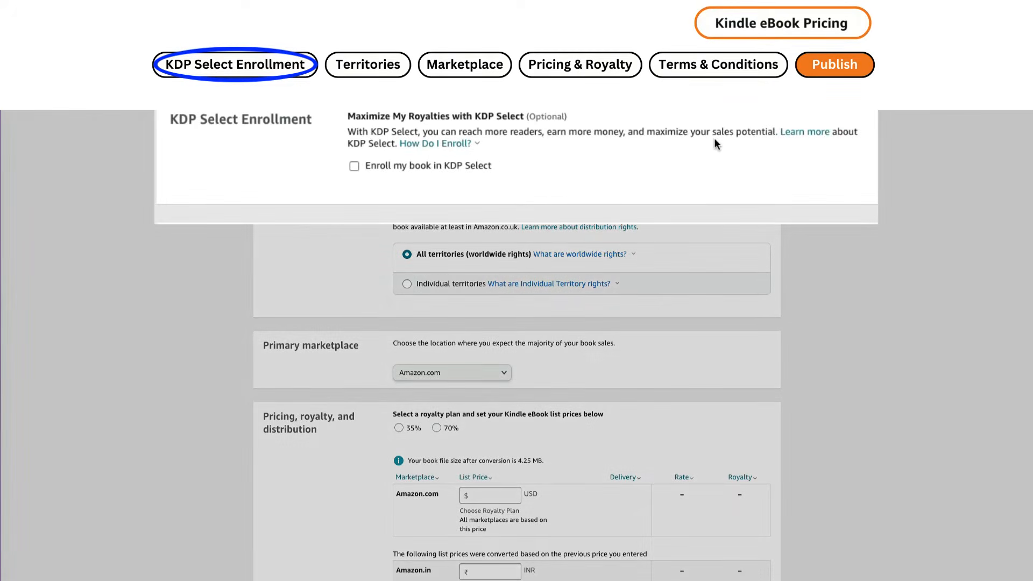
{"action": "left_click", "coordinate": [455, 144]}
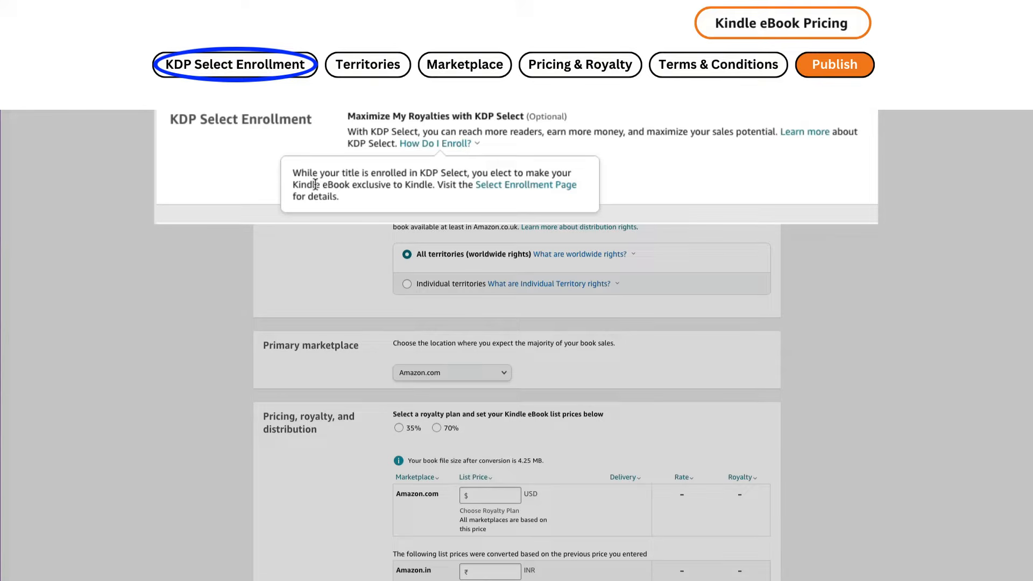
{"action": "left_click_drag", "start_coordinate": [352, 185], "coordinate": [432, 186]}
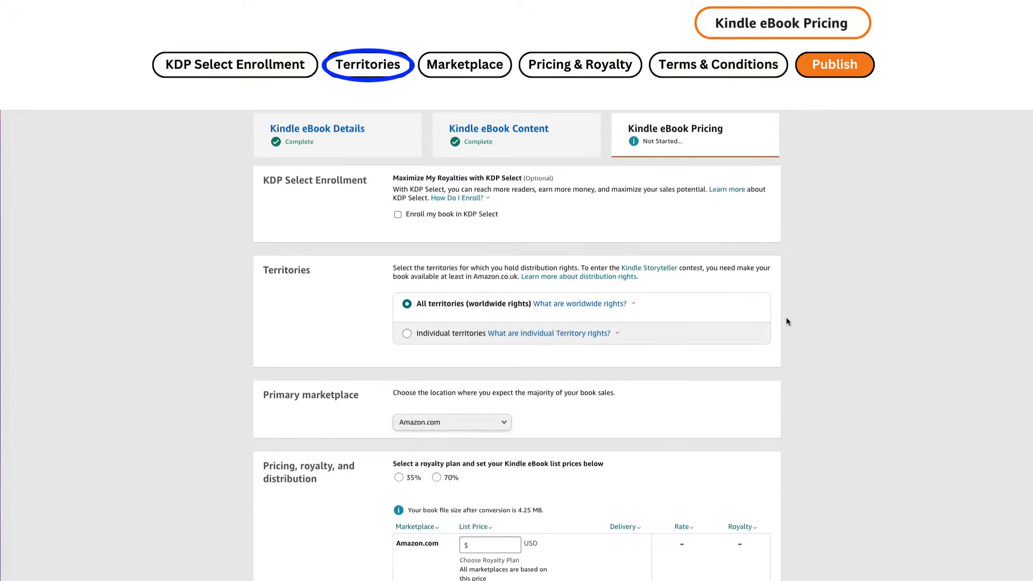
Step: Read the help notes on worldwide rights and individual territory rights
{"action": "scroll", "coordinate": [789, 354], "scroll_direction": "down", "scroll_amount": 3}
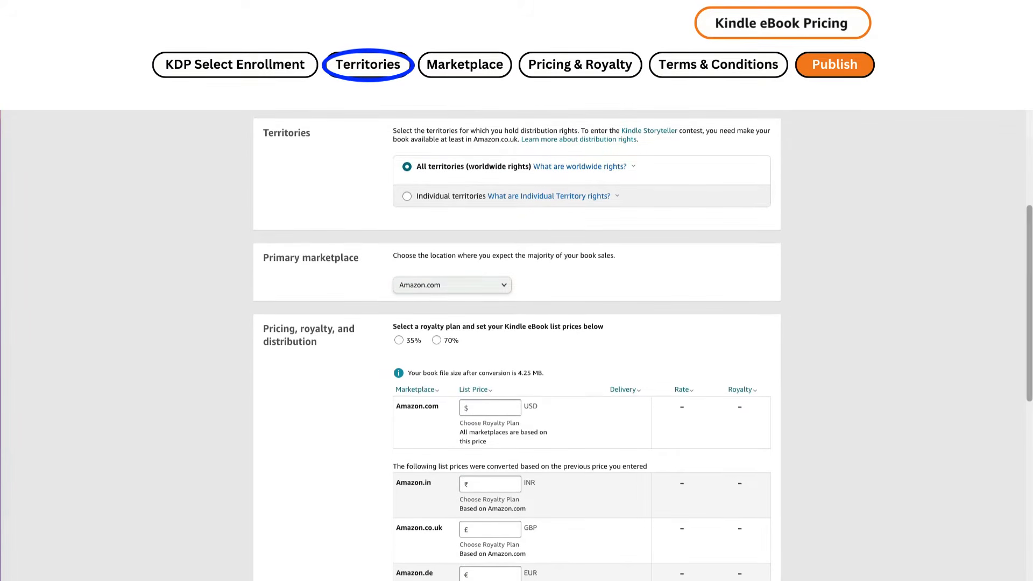
{"action": "left_click", "coordinate": [633, 168]}
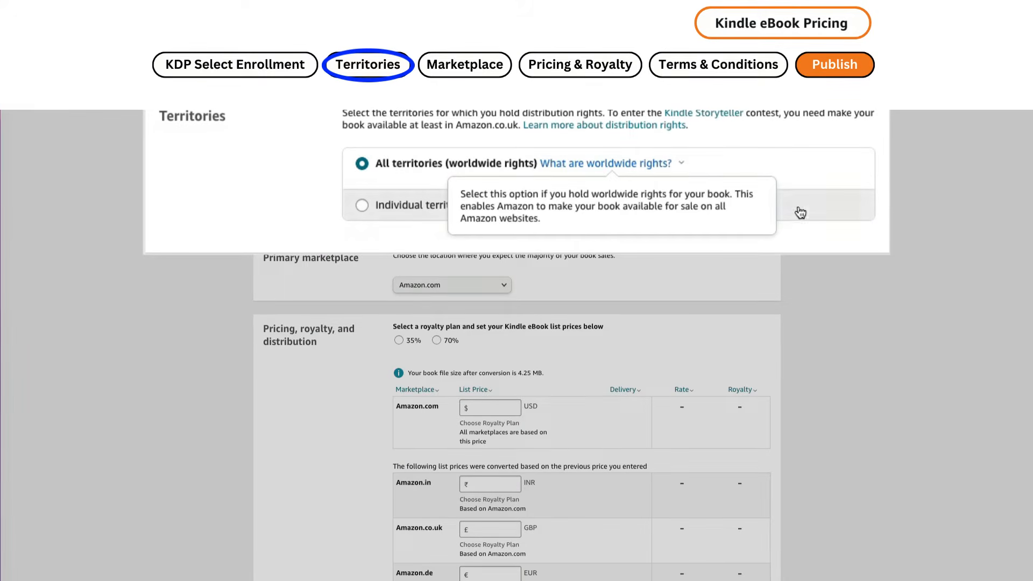
{"action": "left_click", "coordinate": [654, 209]}
{"action": "left_click", "coordinate": [767, 242]}
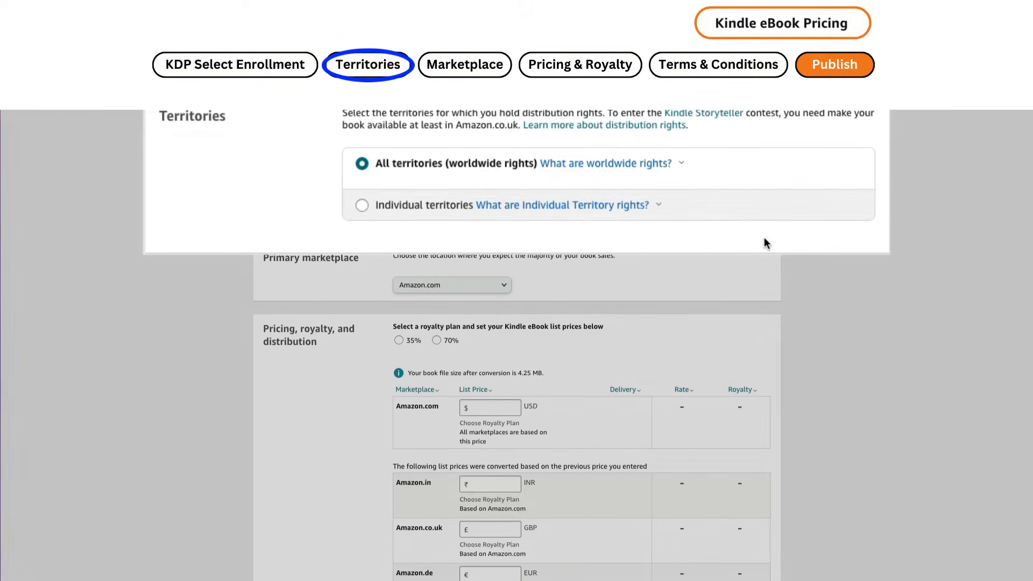
Step: Keep Amazon.com as the primary marketplace and choose the 70% royalty plan with a list price of 8.99 USD
{"action": "left_click", "coordinate": [503, 288]}
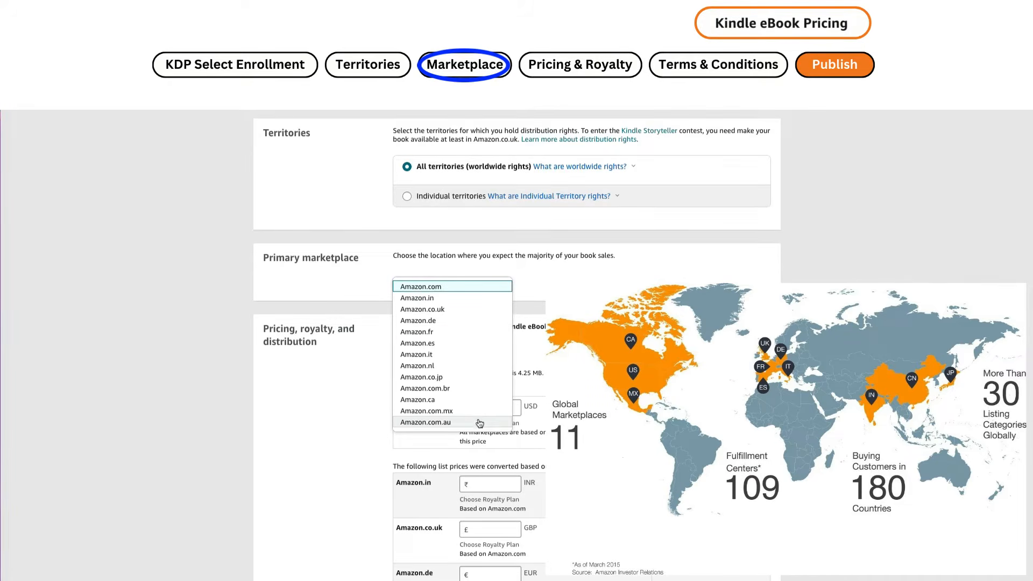
{"action": "left_click", "coordinate": [485, 290]}
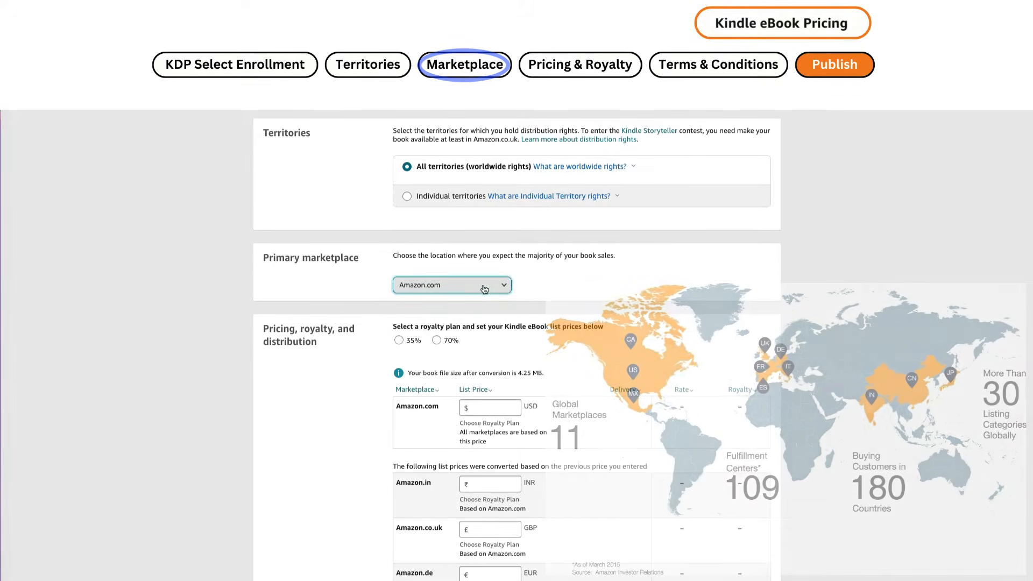
{"action": "scroll", "coordinate": [768, 383], "scroll_direction": "down", "scroll_amount": 2}
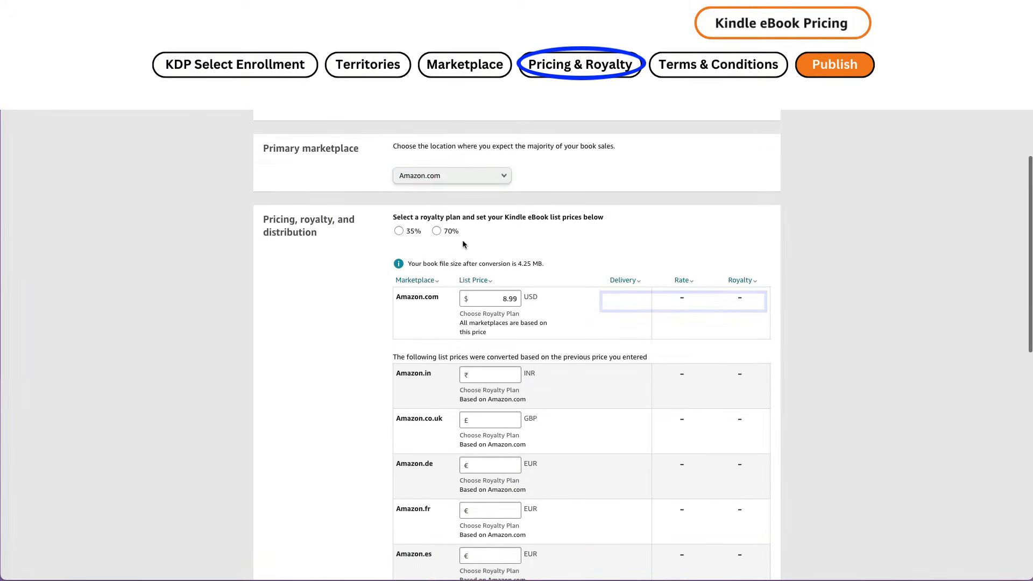
{"action": "left_click", "coordinate": [438, 232]}
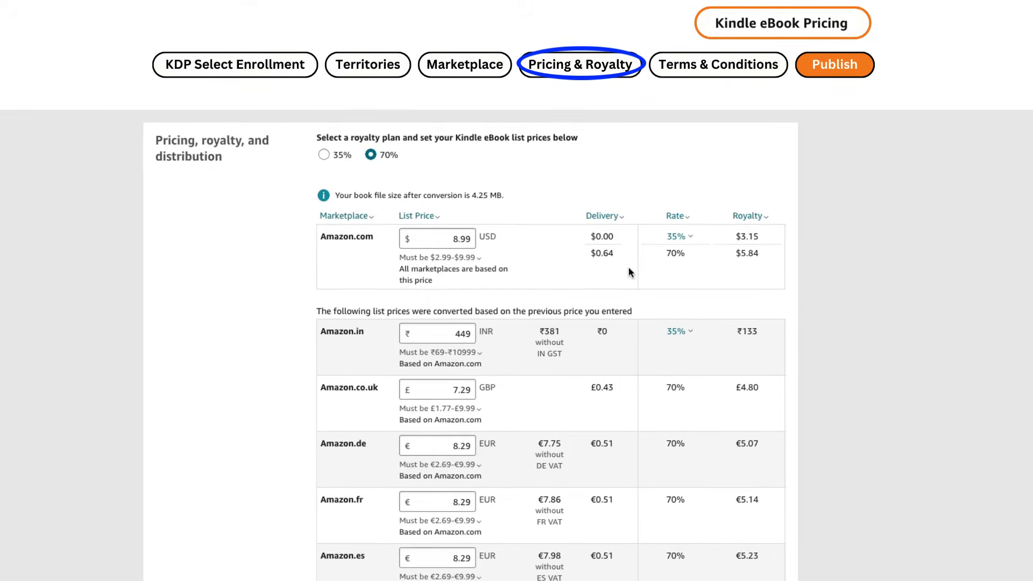
Step: Read the notes on delivery fees and the allowed list price range, highlighting that the 35% royalty plan charges no delivery fees
{"action": "left_click", "coordinate": [618, 216]}
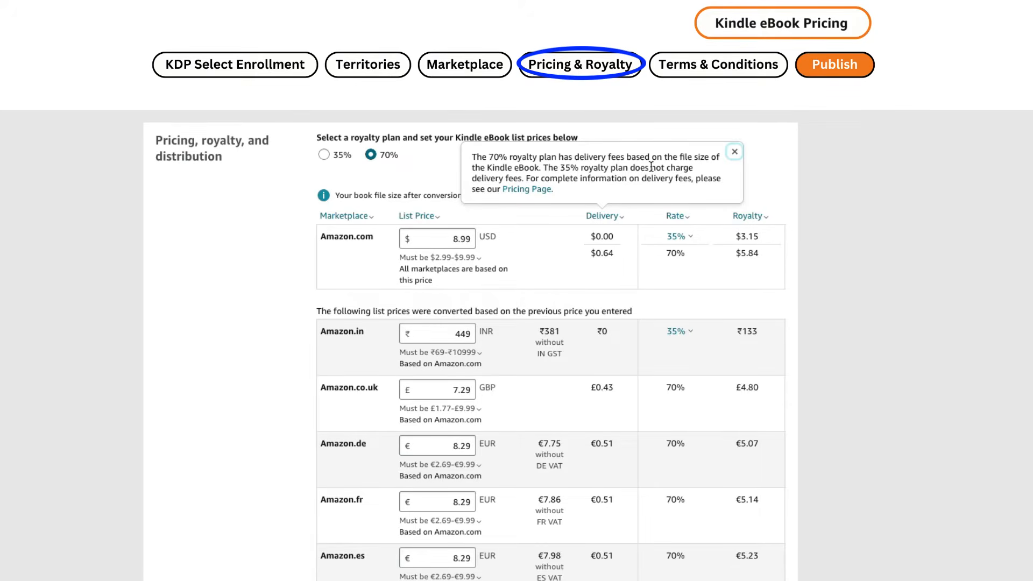
{"action": "left_click_drag", "start_coordinate": [544, 167], "coordinate": [522, 178]}
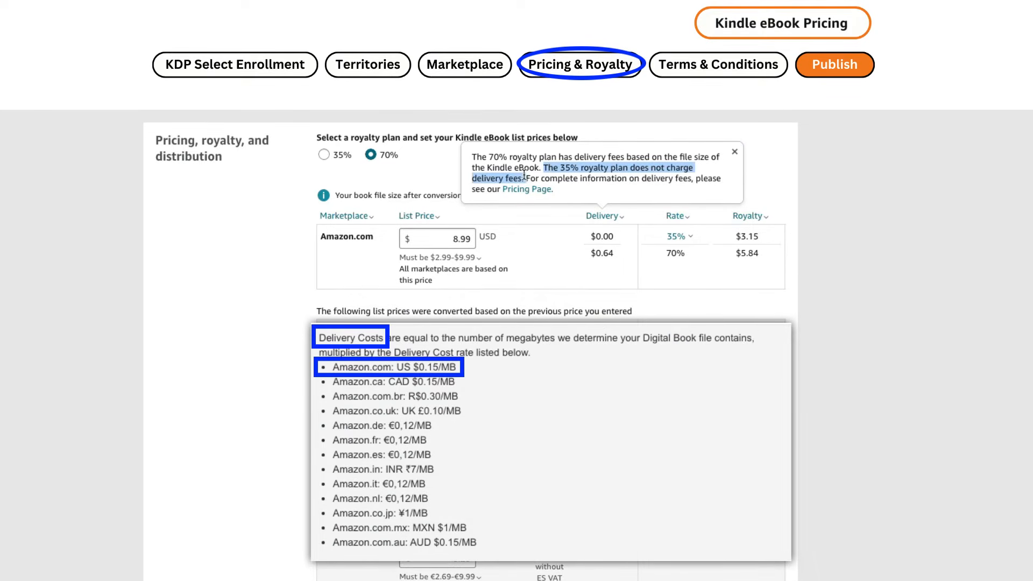
{"action": "left_click", "coordinate": [631, 180]}
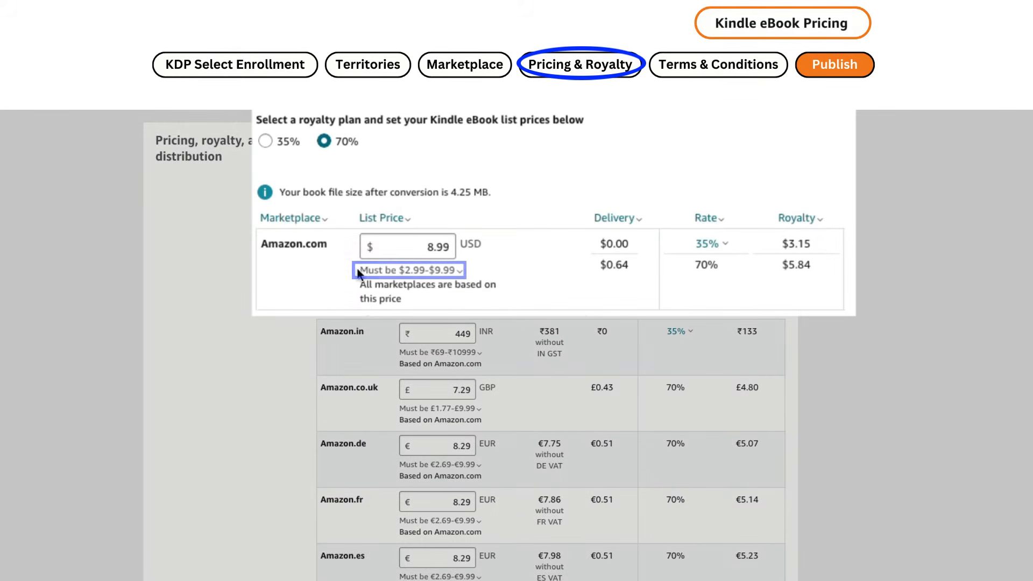
{"action": "left_click", "coordinate": [459, 272]}
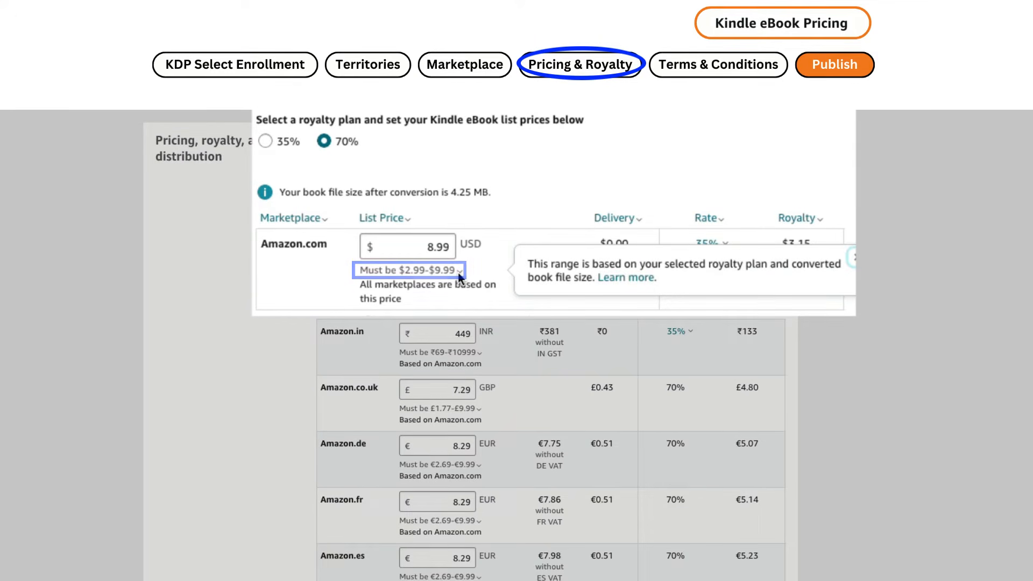
{"action": "left_click", "coordinate": [631, 141]}
Step: Try the 35% royalty plan for comparison, return to the 70% plan and review the converted marketplace prices
{"action": "left_click", "coordinate": [265, 142]}
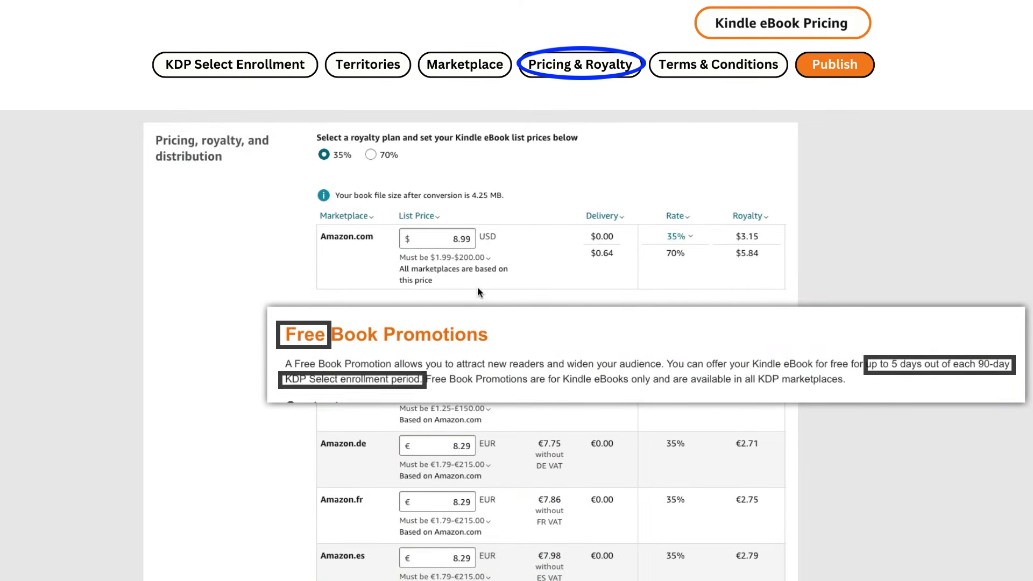
{"action": "left_click", "coordinate": [372, 156]}
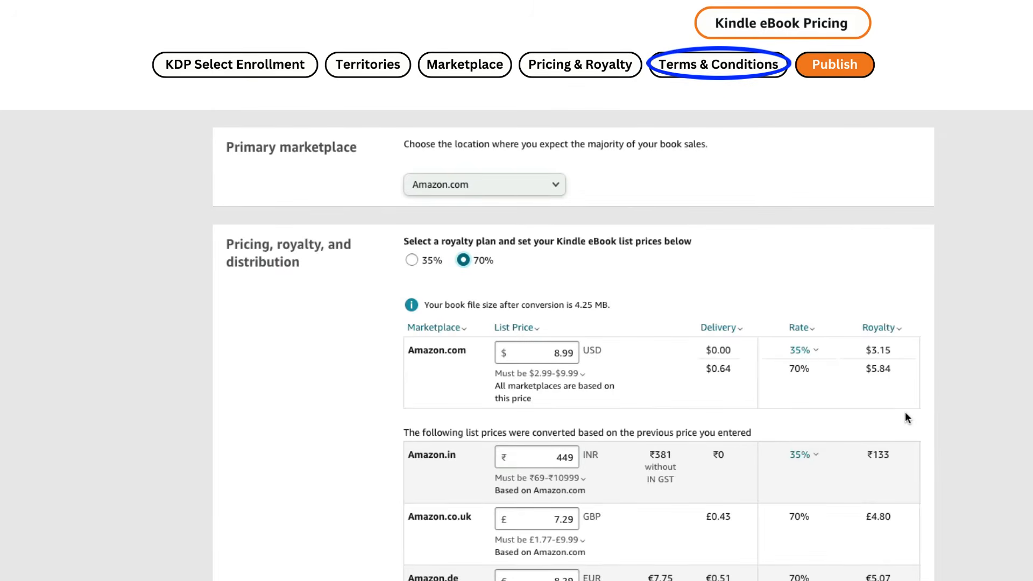
{"action": "scroll", "coordinate": [905, 413], "scroll_direction": "down", "scroll_amount": 10}
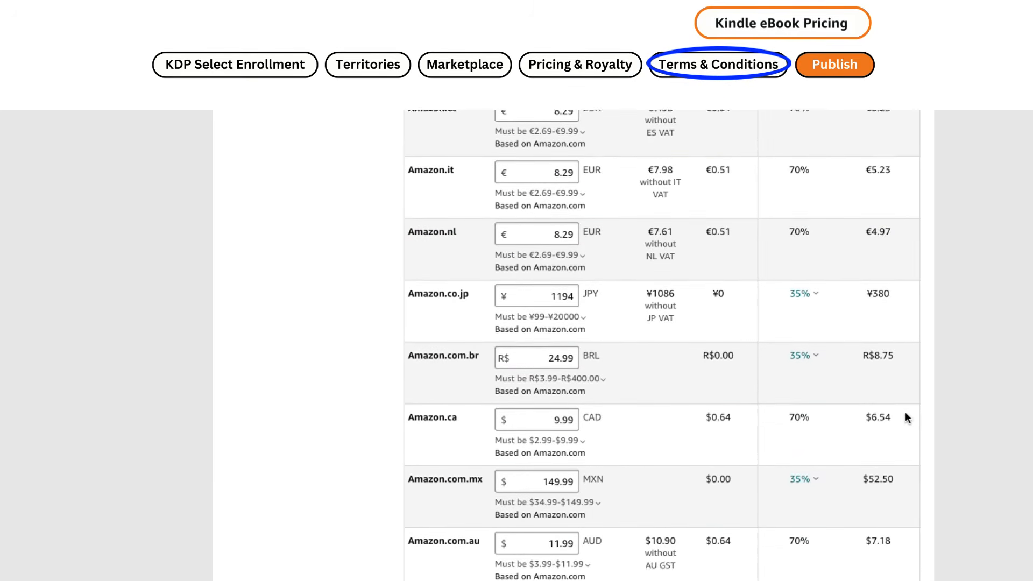
Step: Save the Kindle eBook as a draft after the Terms & Conditions section instead of publishing it
{"action": "scroll", "coordinate": [905, 411], "scroll_direction": "down", "scroll_amount": 5}
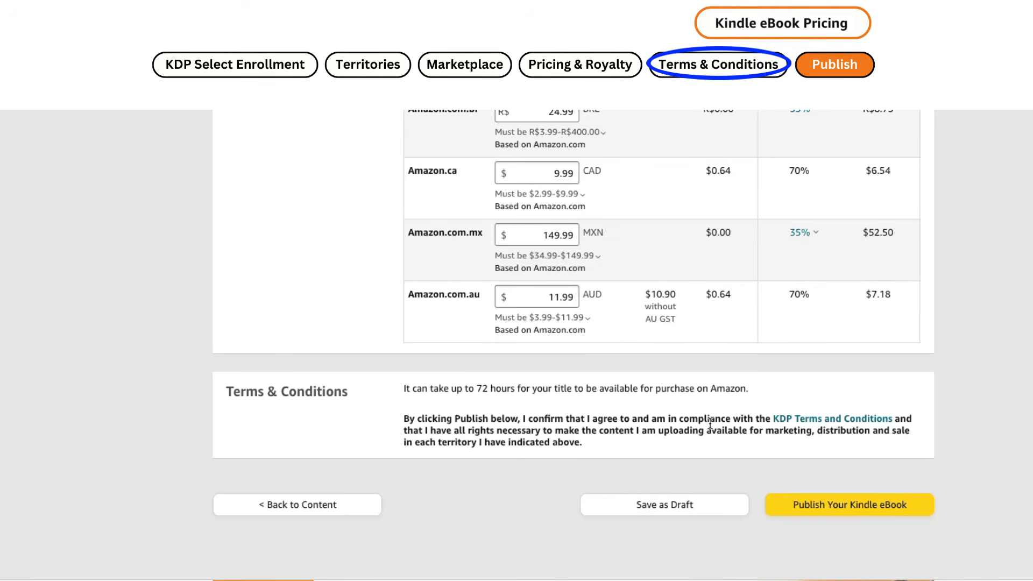
{"action": "left_click", "coordinate": [655, 509]}
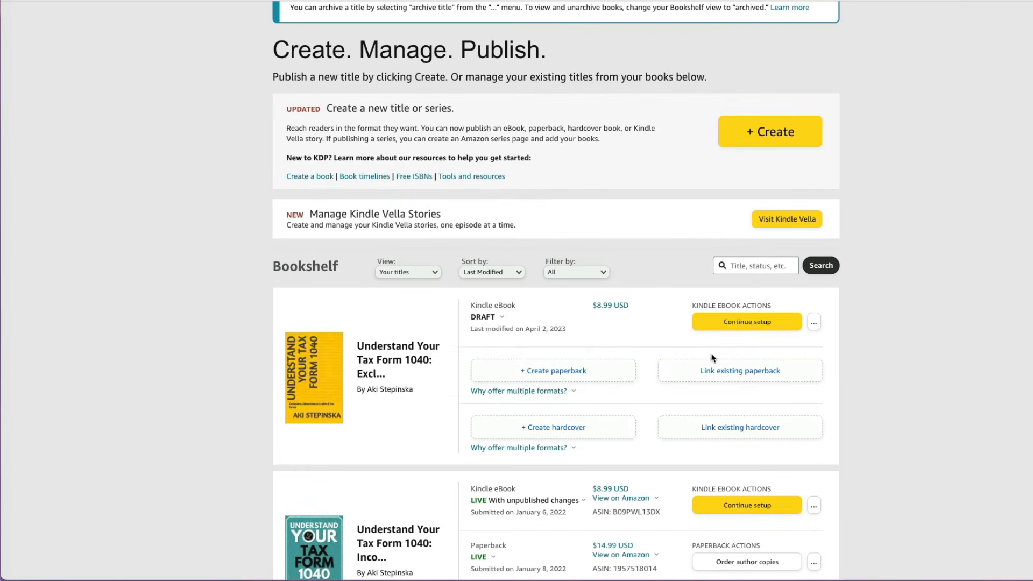
Step: Read the explanation of the new eBook's draft status in the Bookshelf and open its additional eBook actions
{"action": "left_click", "coordinate": [502, 317]}
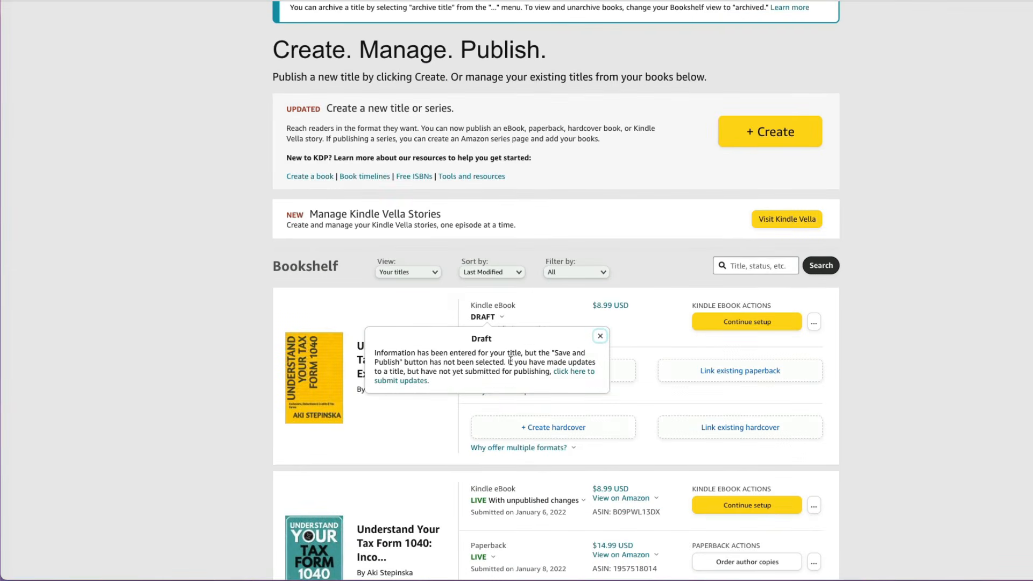
{"action": "left_click", "coordinate": [934, 369]}
{"action": "scroll", "coordinate": [847, 227], "scroll_direction": "down", "scroll_amount": 4}
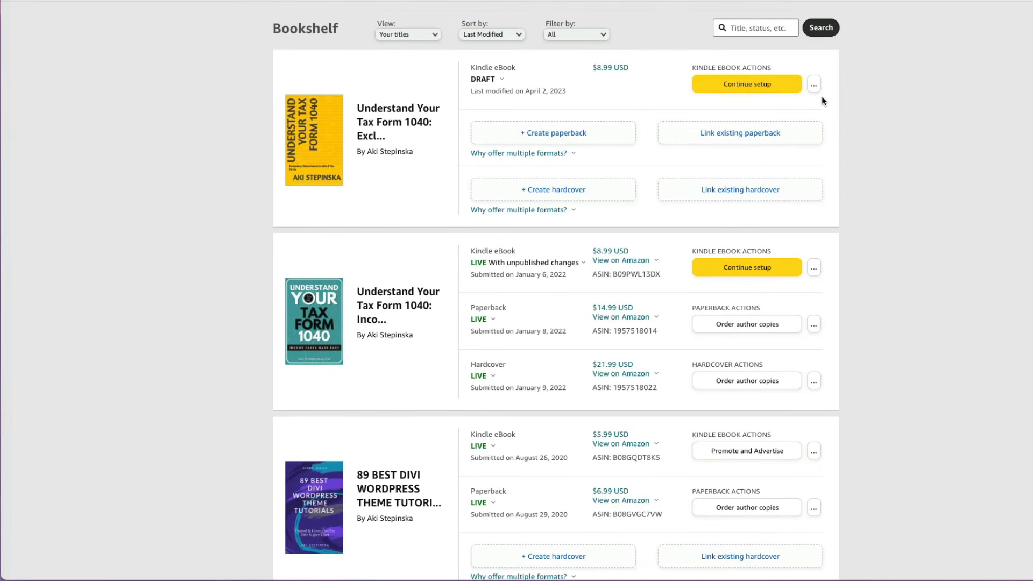
{"action": "left_click", "coordinate": [814, 85]}
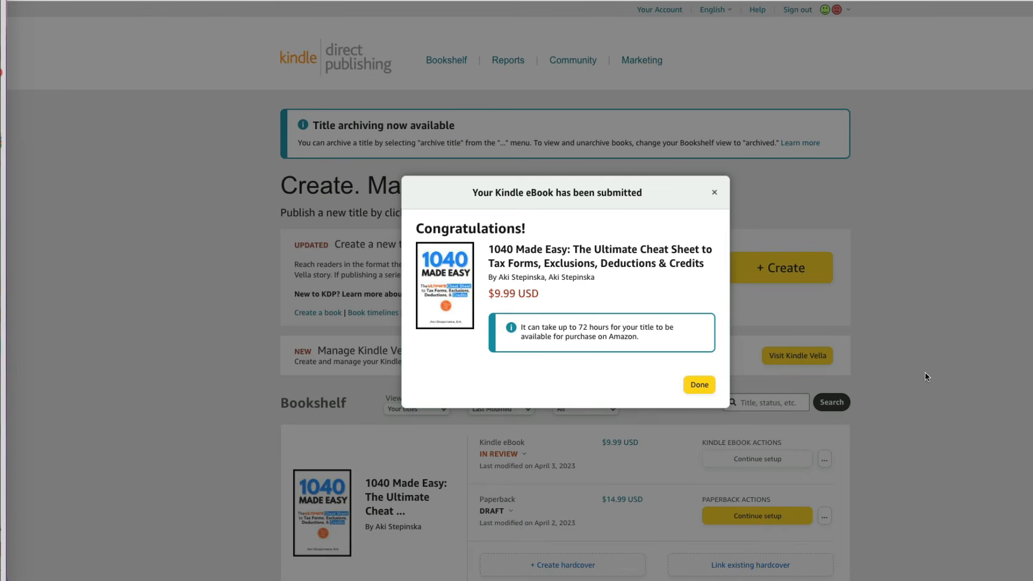
Step: Dismiss the submission confirmation for 1040 Made Easy and read the explanation of its Kindle eBook's review status in the Bookshelf
{"action": "left_click", "coordinate": [701, 386]}
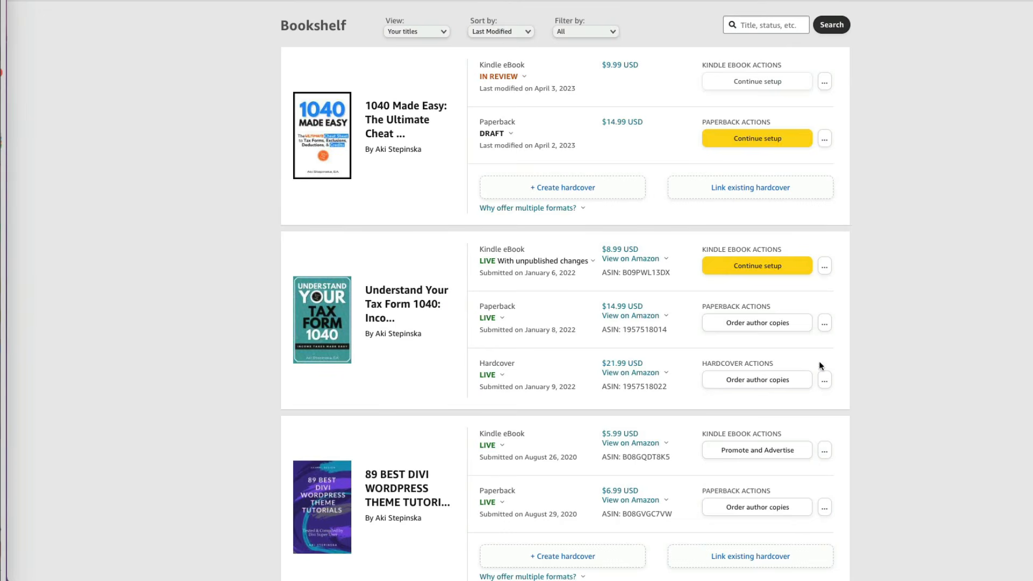
{"action": "left_click", "coordinate": [523, 78]}
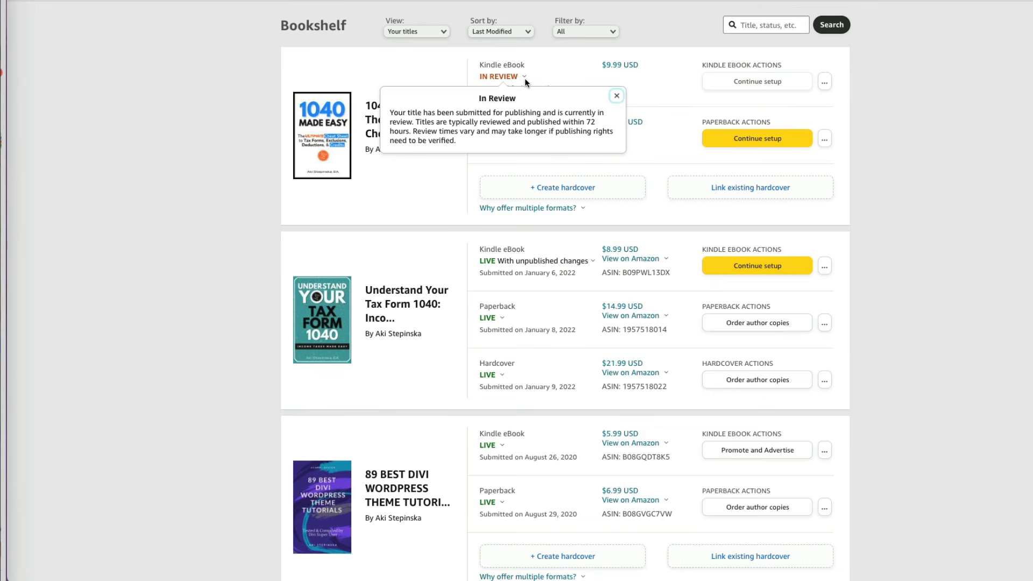
{"action": "left_click", "coordinate": [579, 67]}
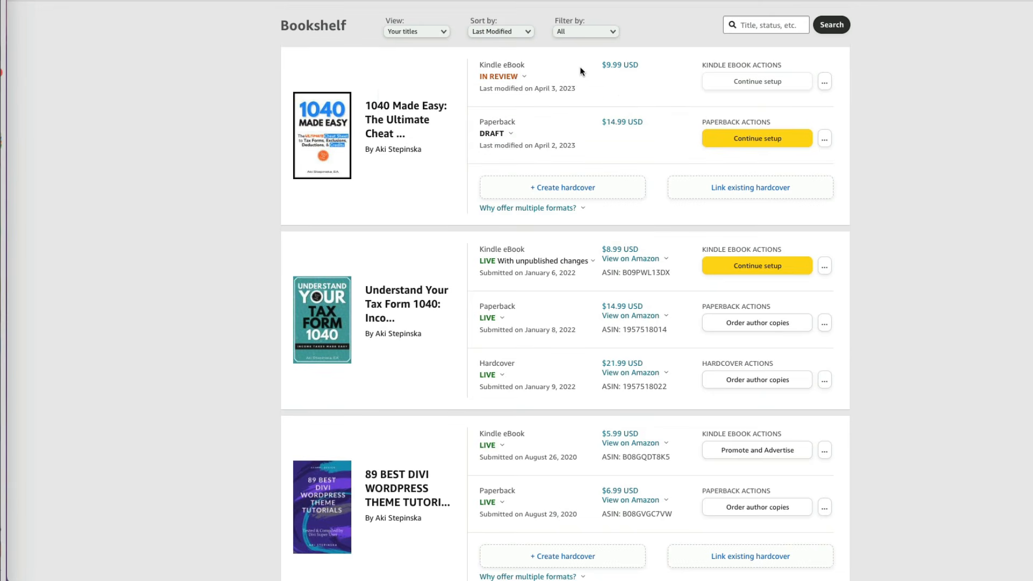